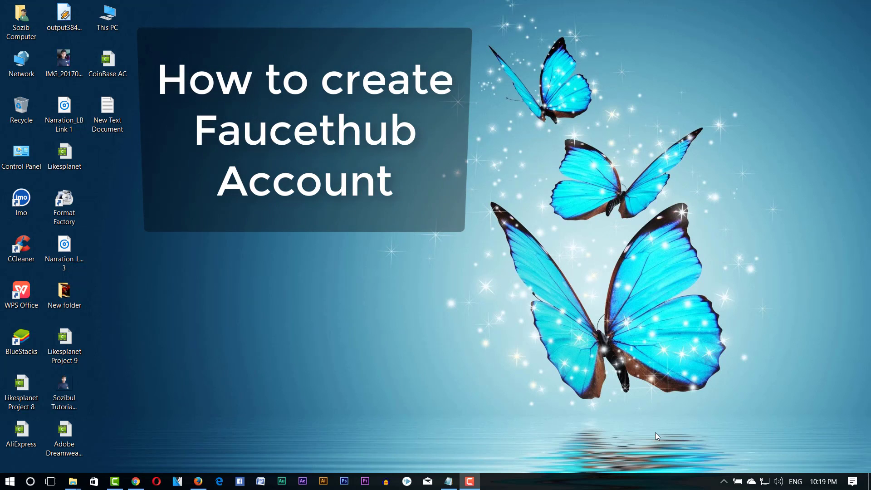
- Bring up Chrome showing the FaucetHub.io Micropayment Platform homepage
click(135, 482)
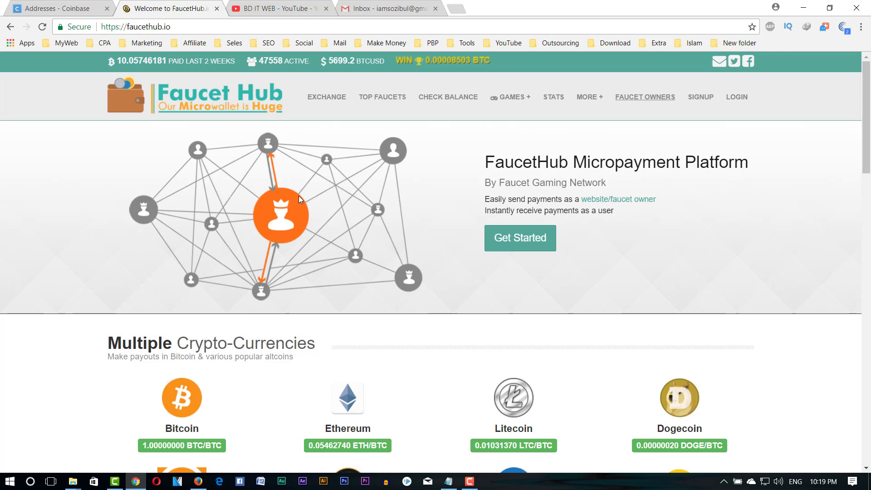
scroll(298, 198, down, 3)
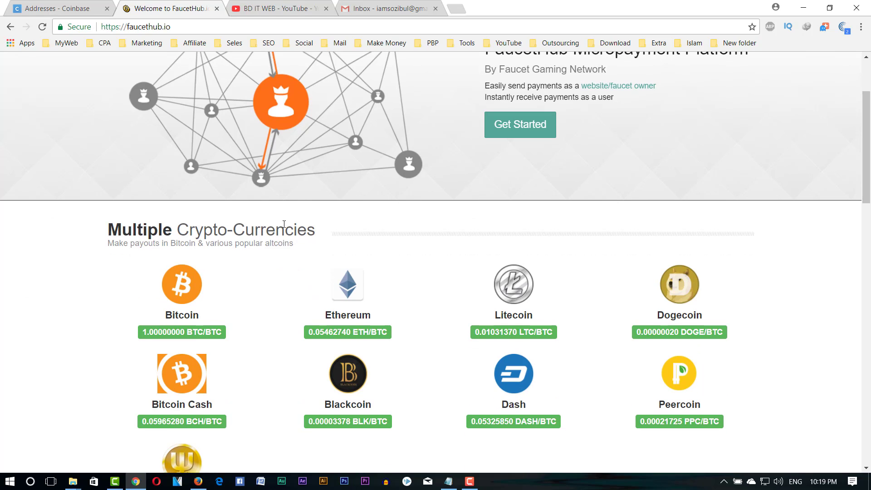
scroll(260, 237, down, 1)
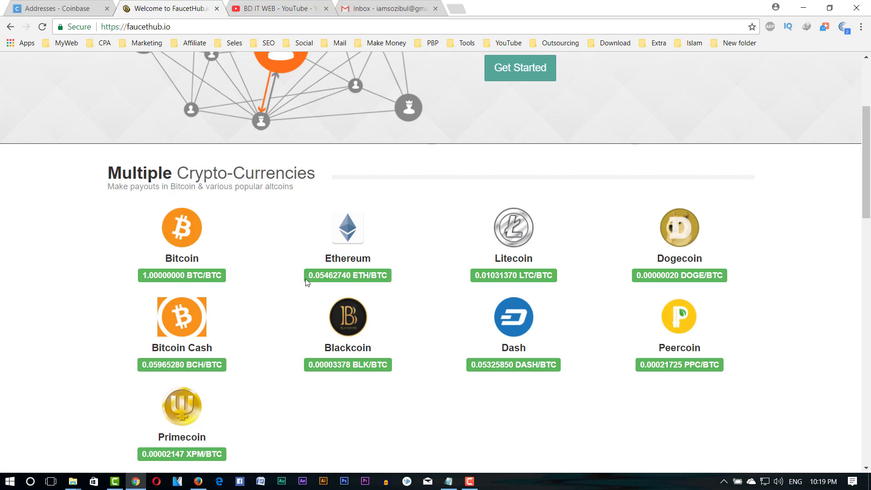
scroll(332, 286, up, 4)
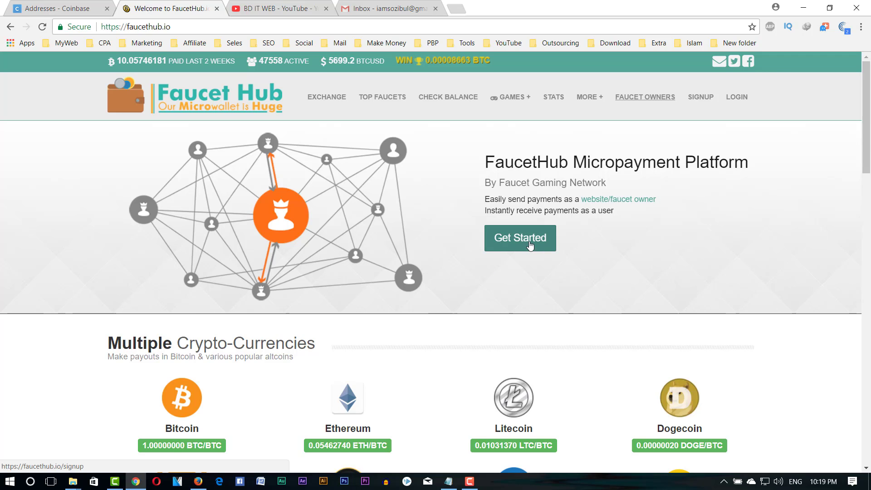
- Go to FaucetHub's Create an account form via Get Started, leaving the Bitcoin address empty
click(517, 248)
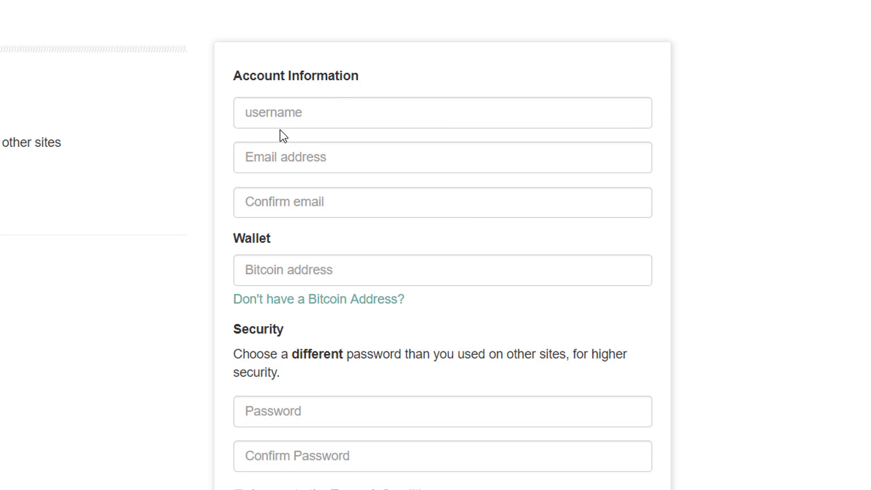
scroll(305, 171, down, 2)
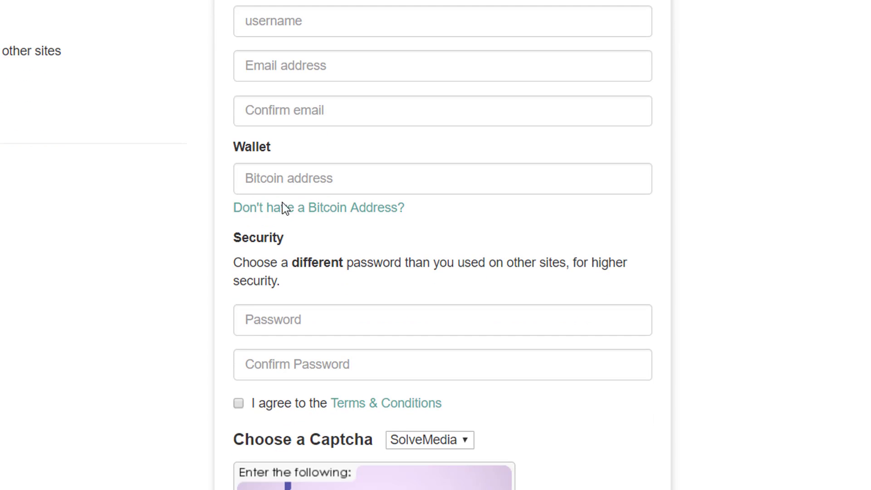
click(297, 182)
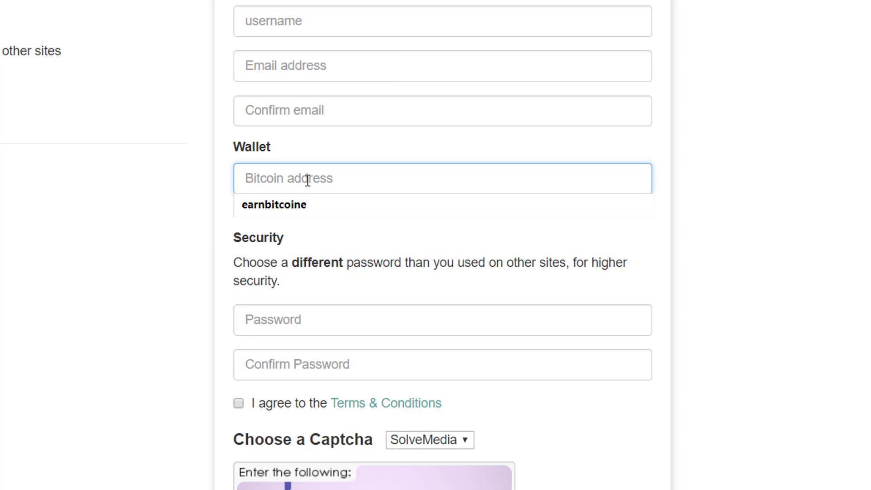
click(189, 177)
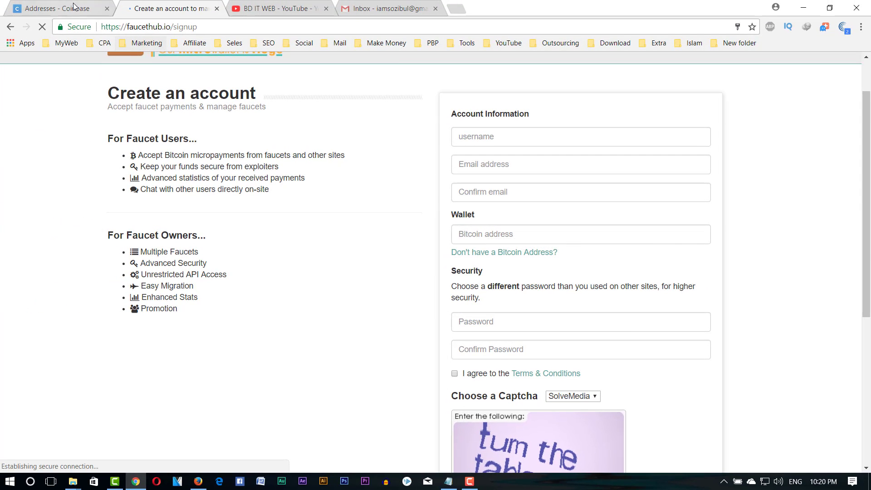
- In Coinbase, show the address list for the BTC Wallet
click(75, 8)
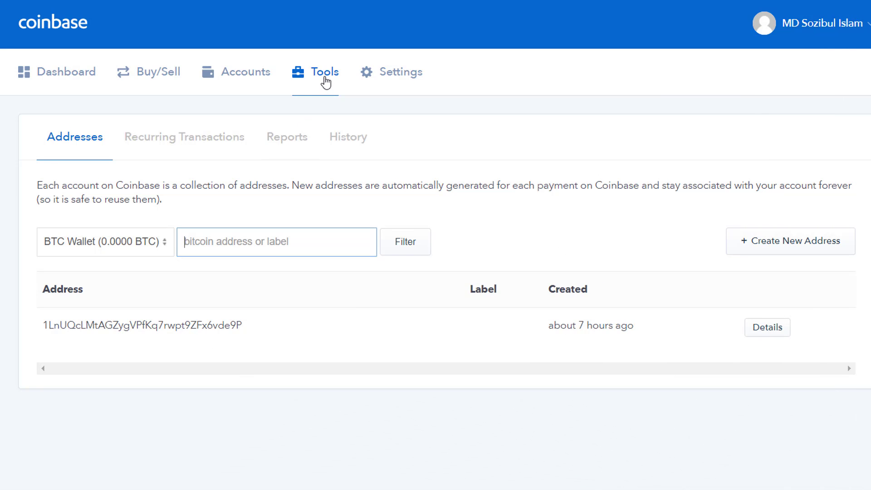
click(83, 253)
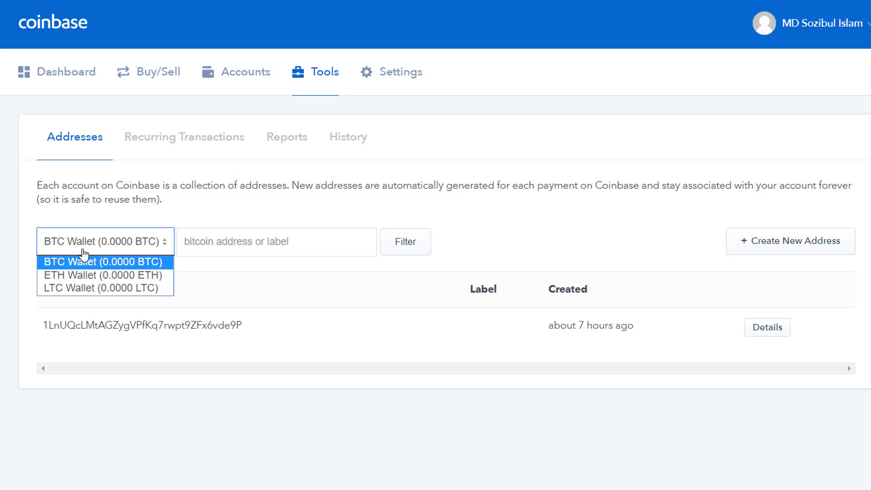
click(83, 256)
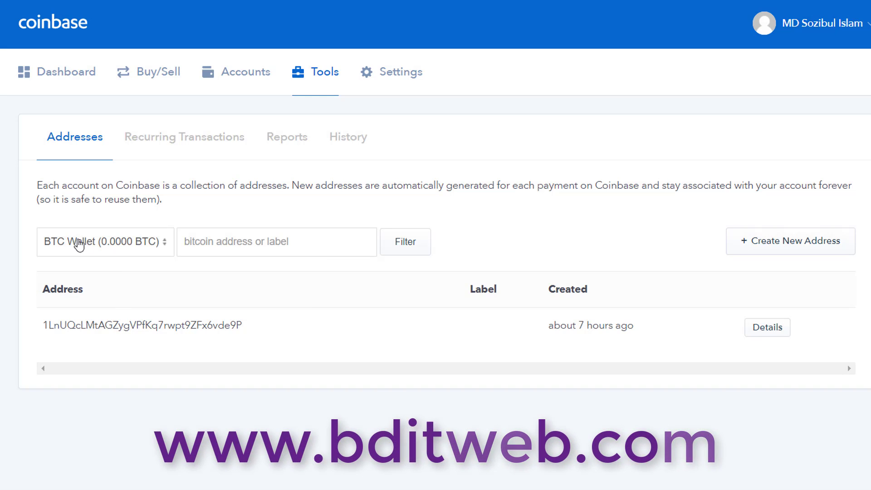
double_click(129, 327)
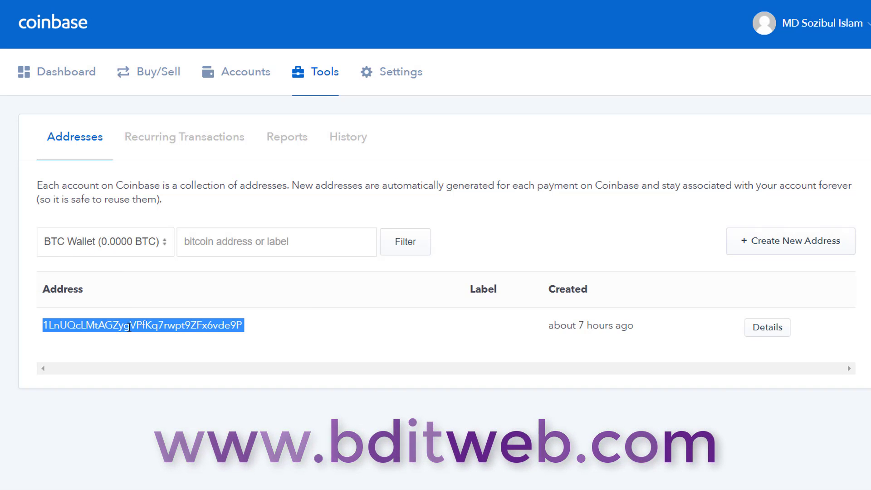
click(54, 240)
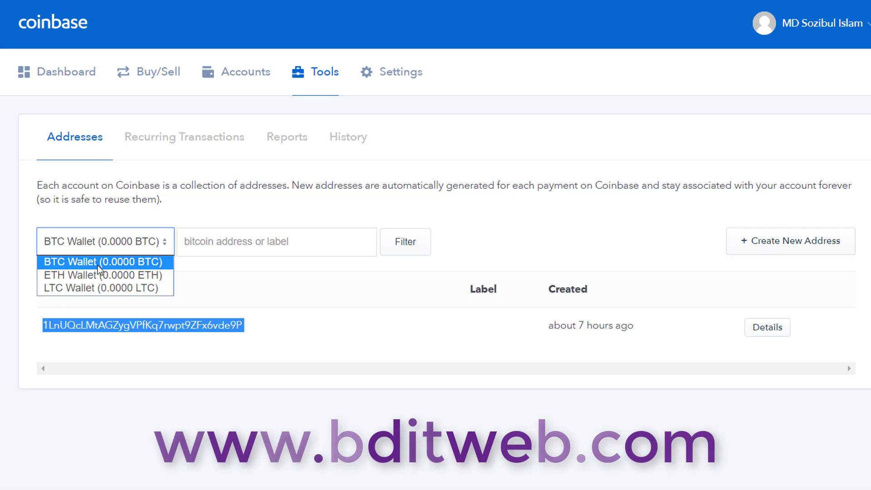
click(101, 262)
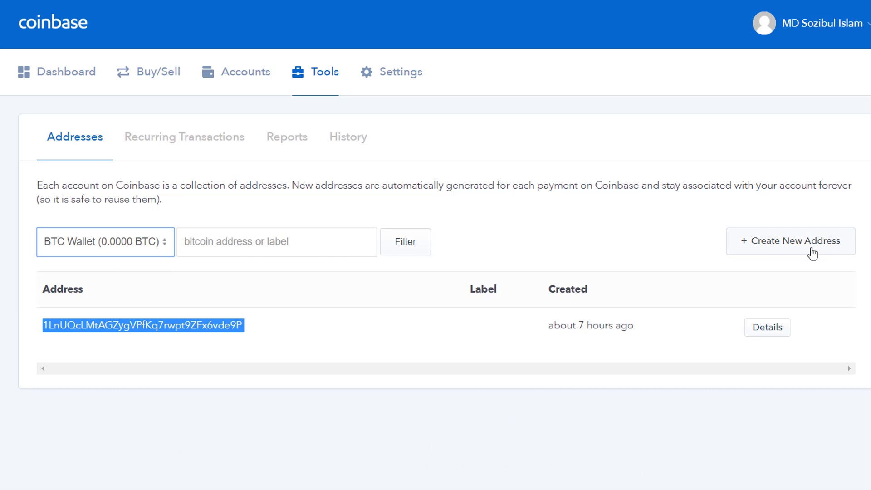
- Create a new Bitcoin address for the BTC Wallet and copy it
click(802, 248)
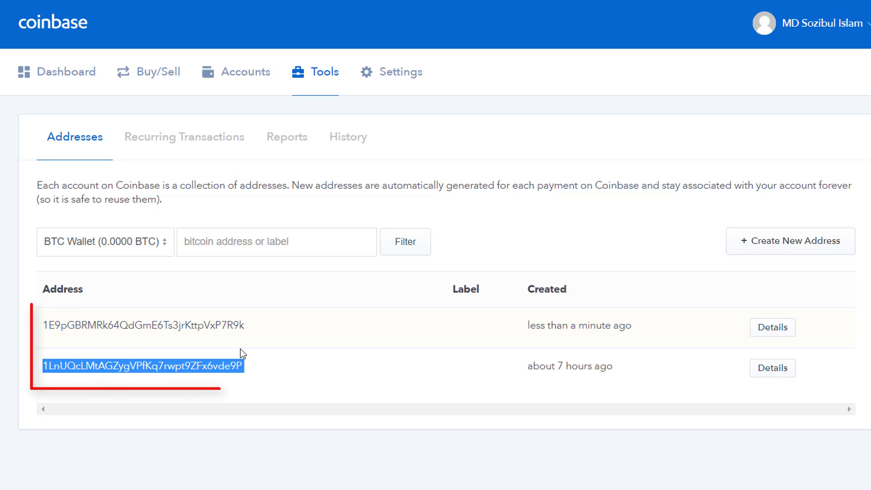
double_click(80, 324)
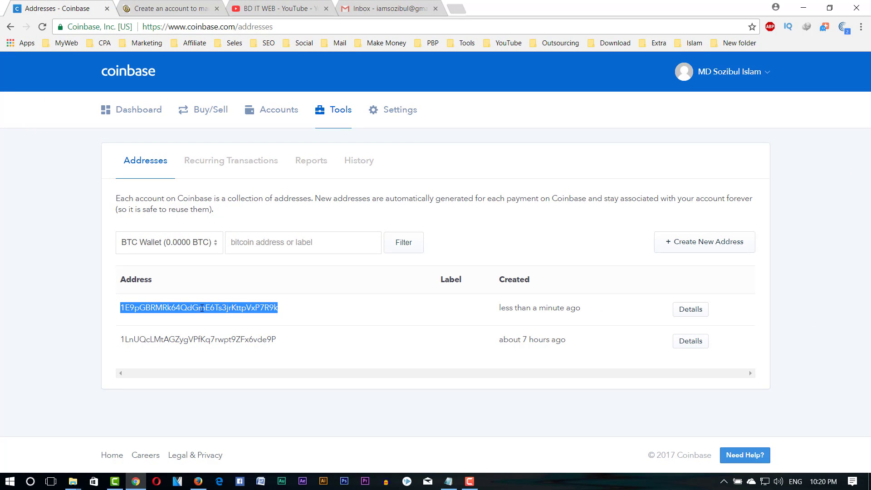
right_click(202, 309)
click(228, 318)
right_click(224, 308)
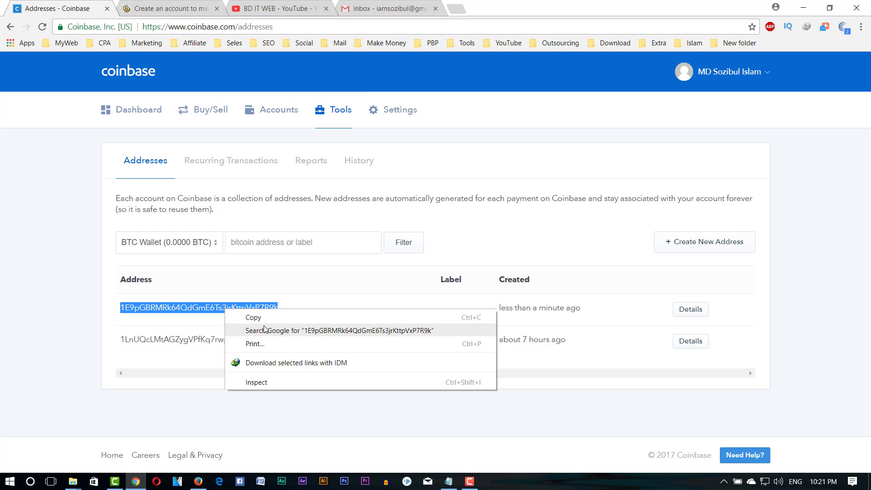
click(253, 317)
- Paste the copied Coinbase Bitcoin address into FaucetHub's wallet address field
click(172, 8)
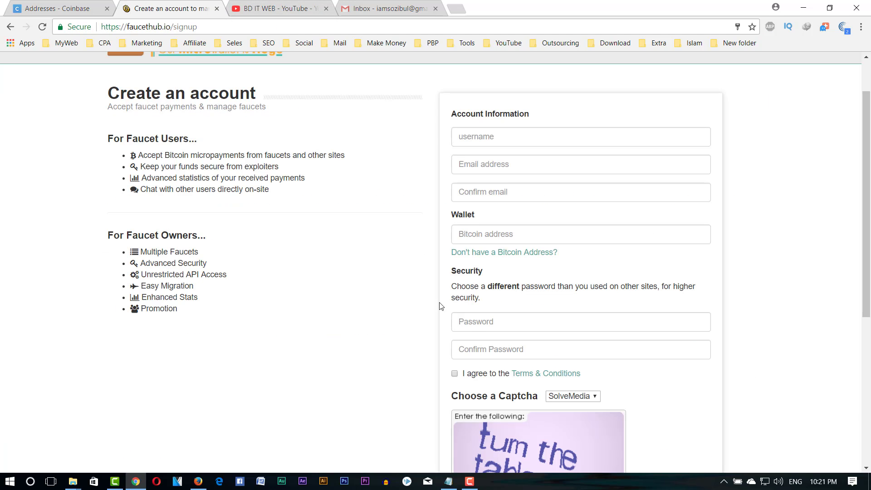
scroll(490, 302, up, 1)
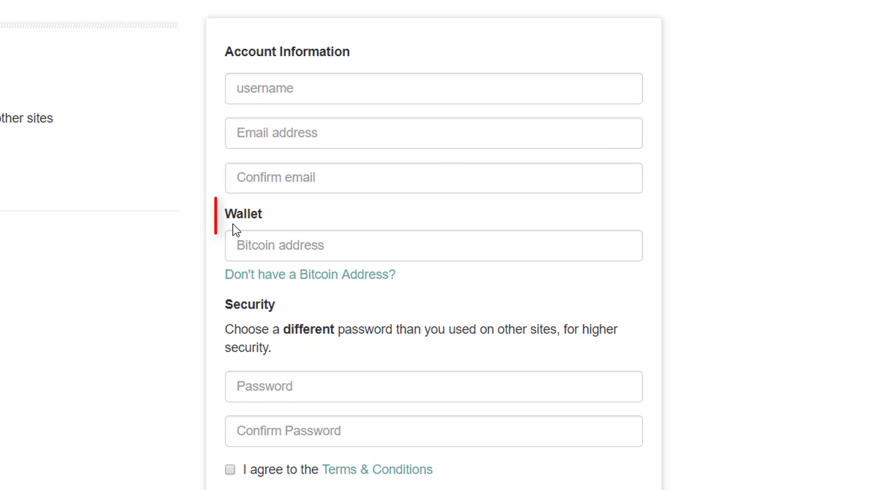
drag(233, 224, 271, 245)
right_click(270, 245)
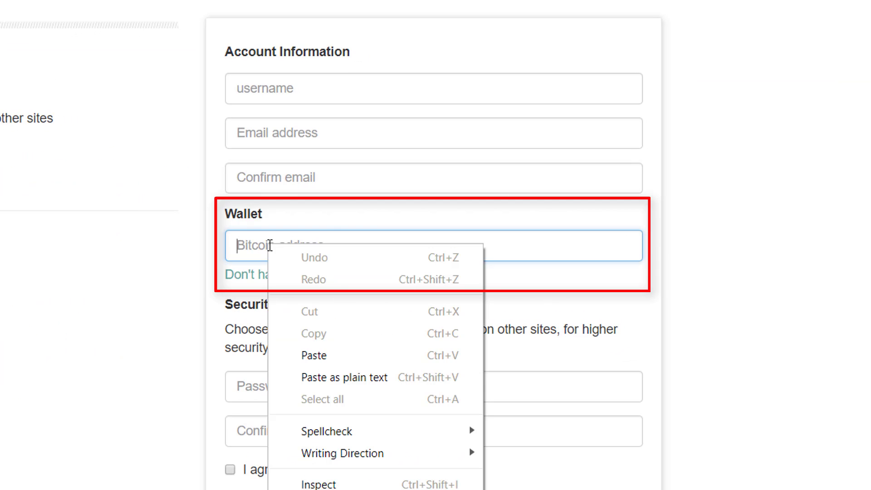
click(342, 355)
click(307, 179)
- Enter a username and fill both email fields with the saved account e-mail
click(330, 90)
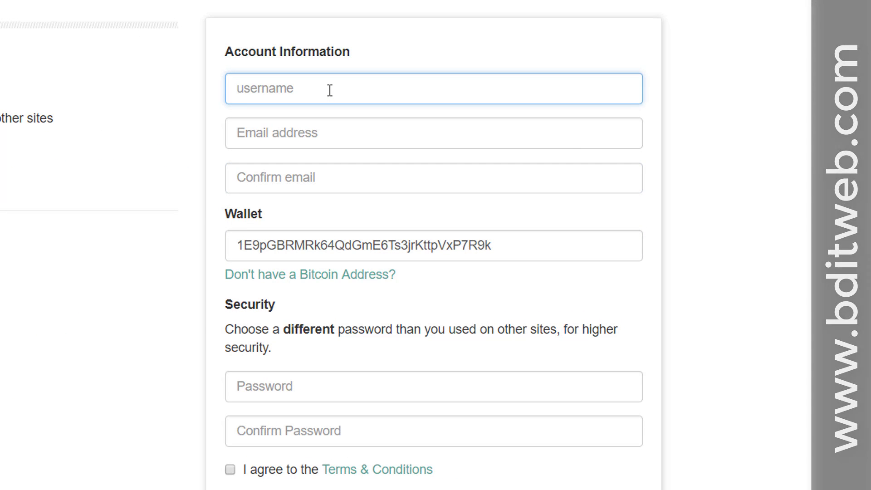
text(sozibu)
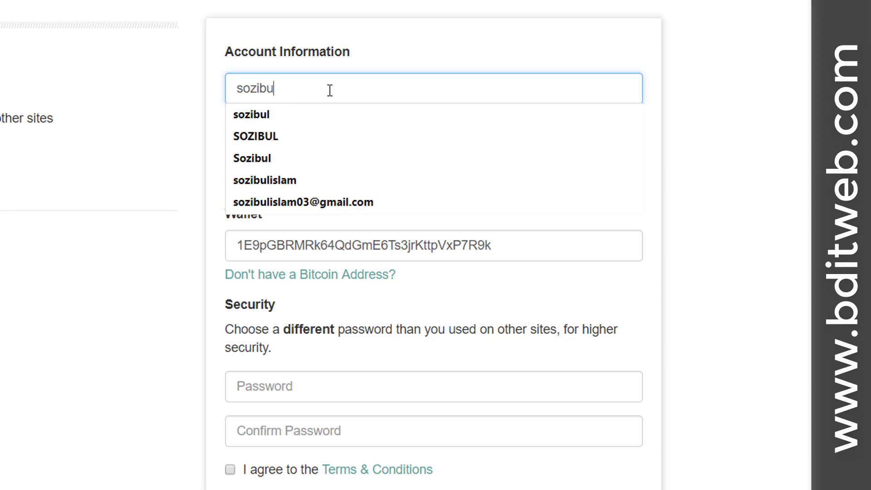
text(l)
click(357, 142)
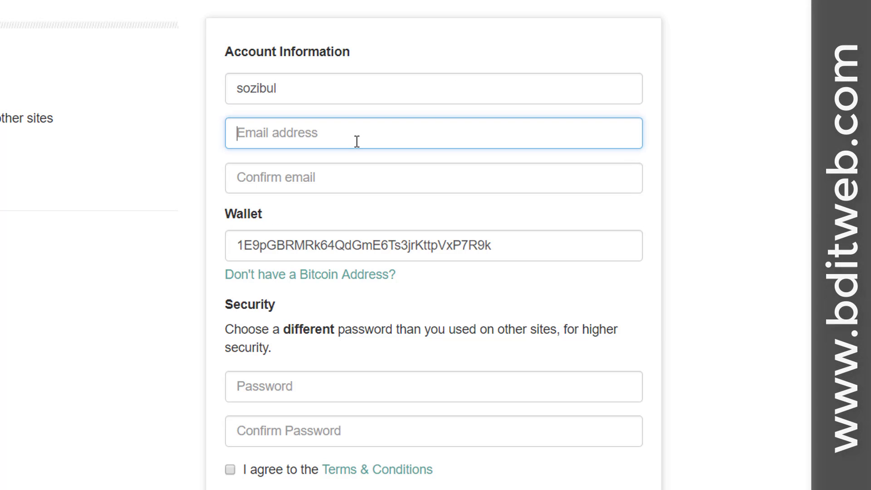
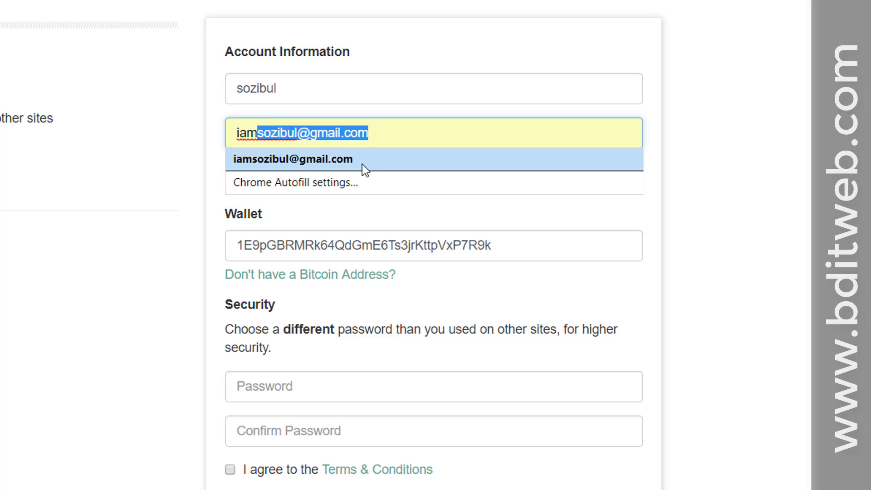
click(362, 164)
click(373, 175)
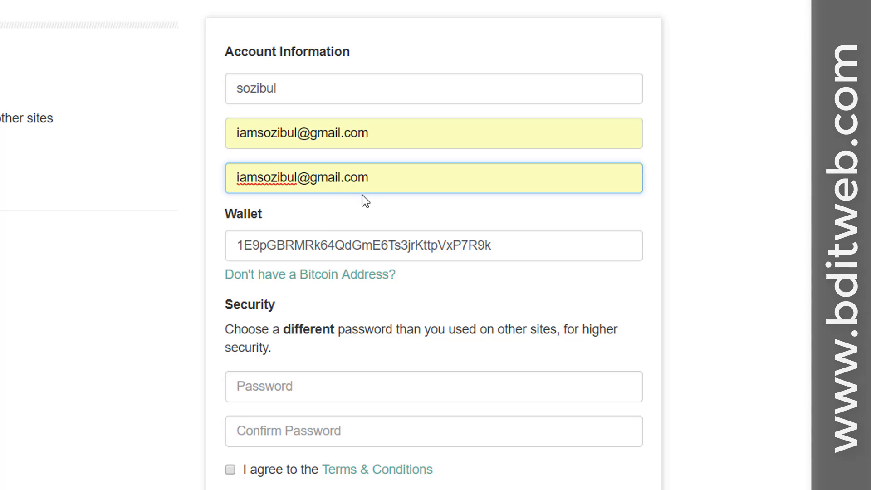
click(281, 228)
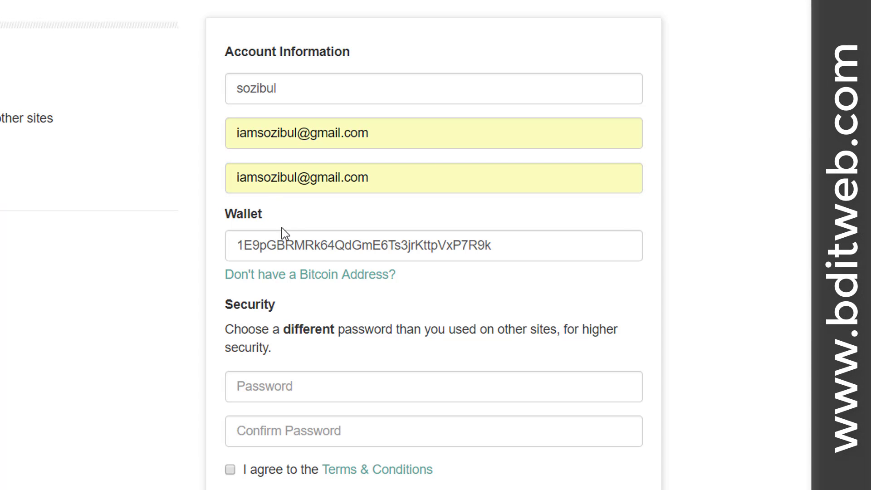
- Check that the pasted Bitcoin address is in the wallet field
scroll(260, 237, down, 2)
double_click(395, 156)
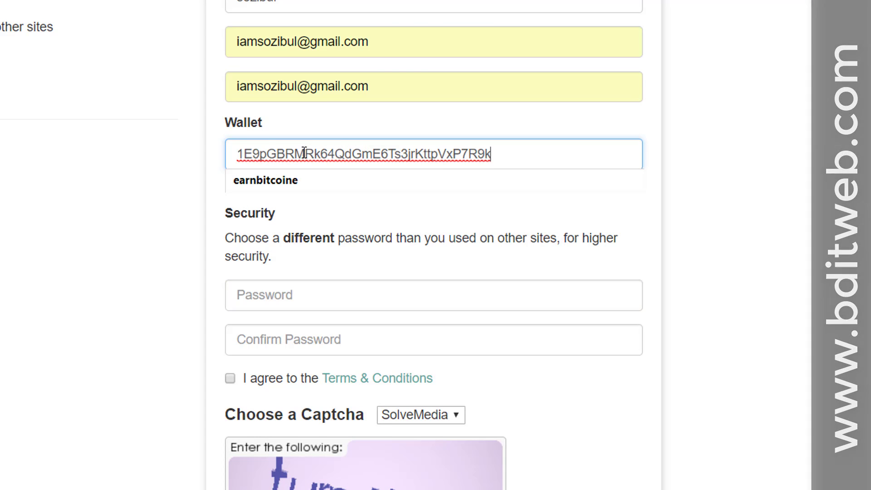
click(94, 175)
scroll(312, 308, down, 2)
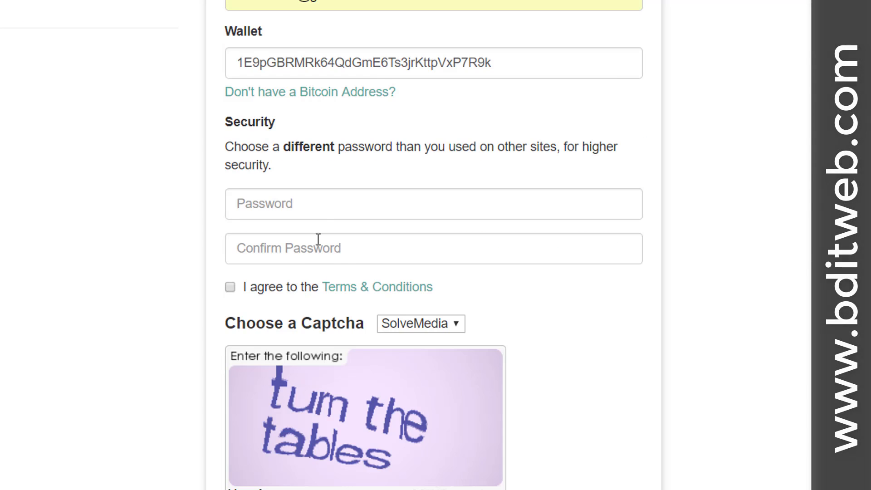
- Enter the account password in both Password and Confirm Password
click(315, 210)
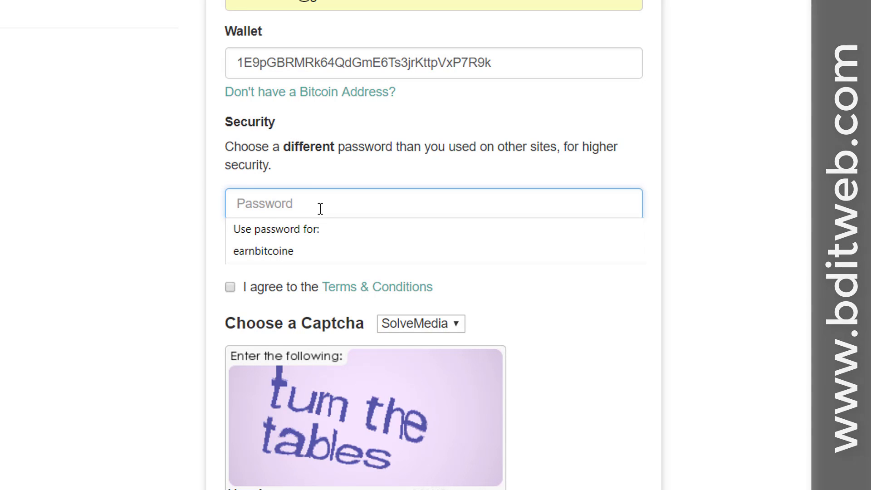
text(•••••••••••)
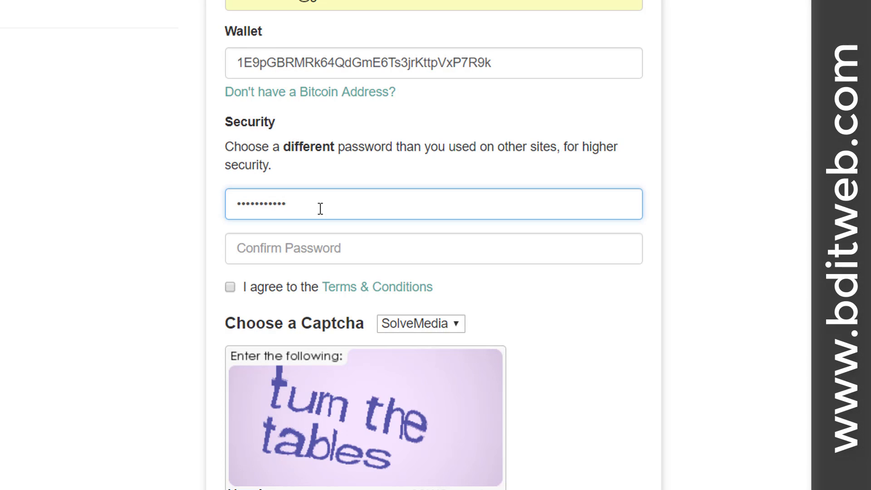
click(323, 246)
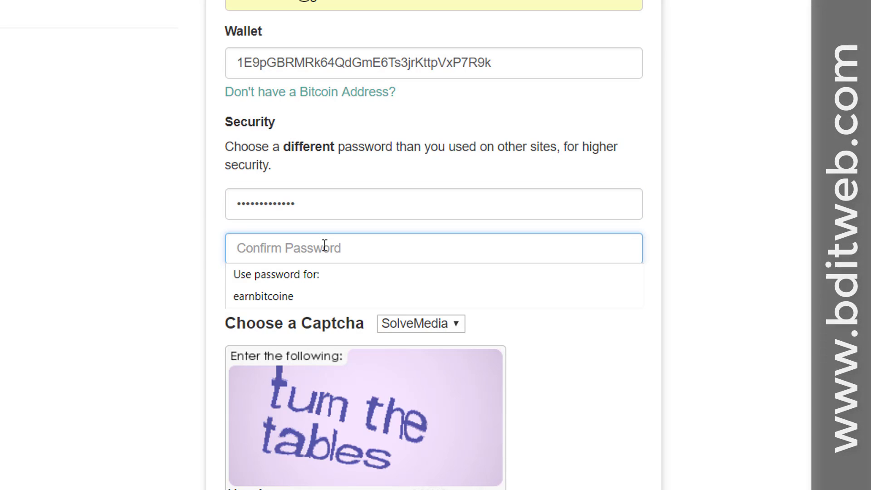
text(••••••)
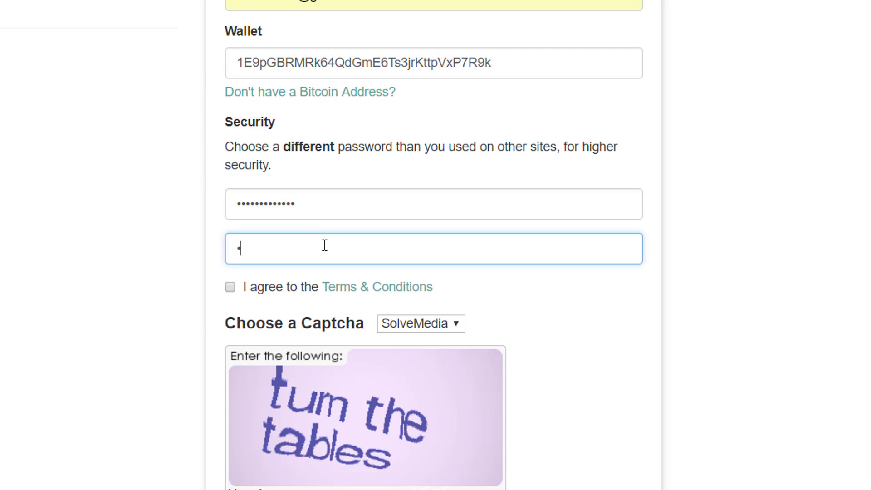
text(•••••)
- Accept the Terms & Conditions and answer the captcha with 'turn the tables'
click(236, 290)
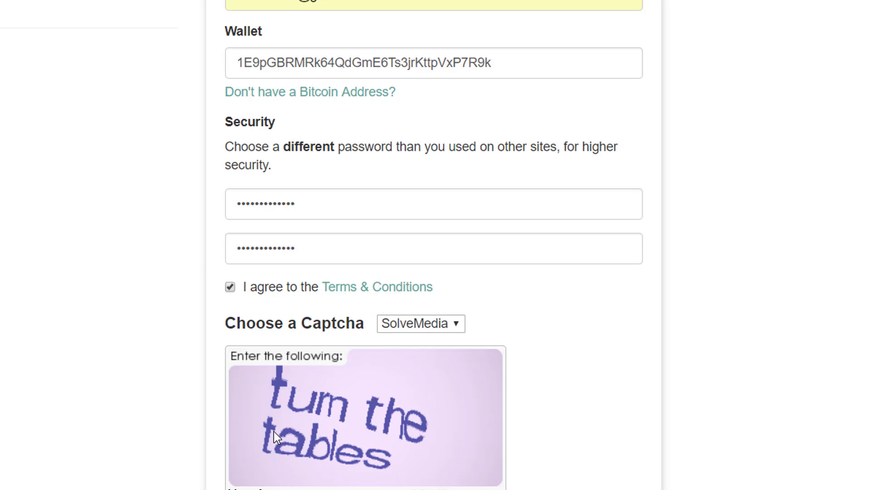
scroll(273, 432, down, 2)
click(301, 417)
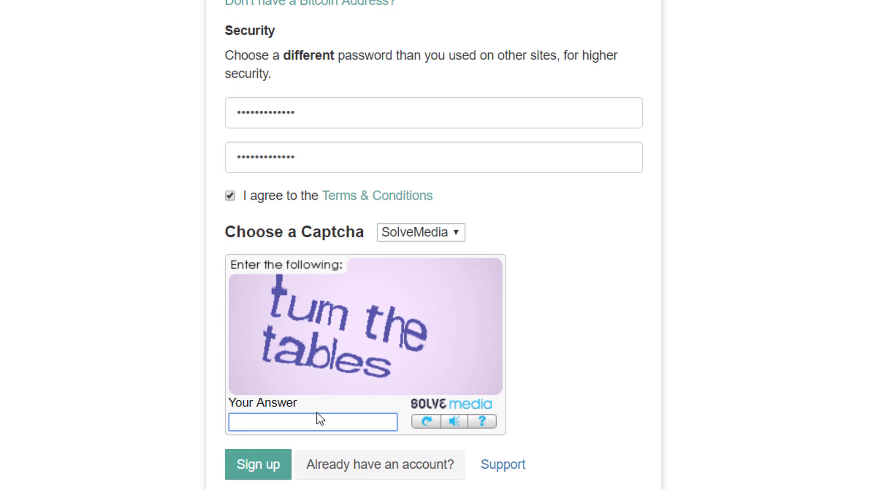
text(turn the tables)
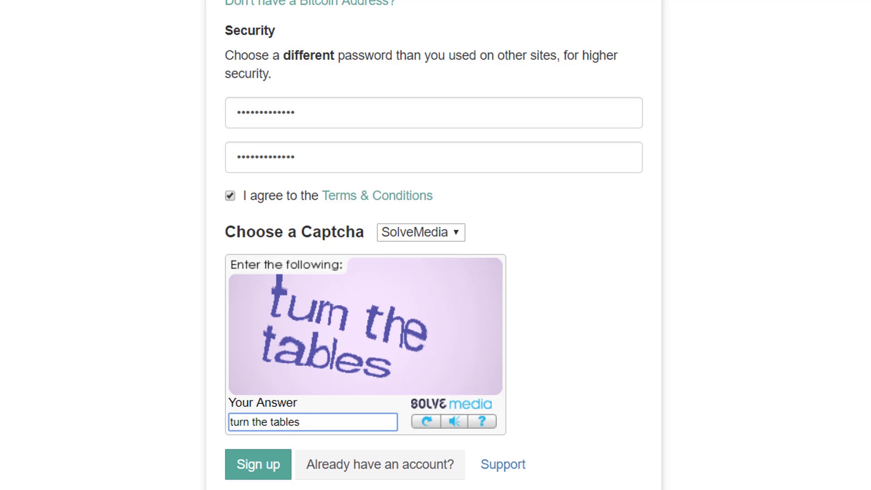
- Submit the form with Sign up to reach the 'Your Account is Created' page
click(257, 472)
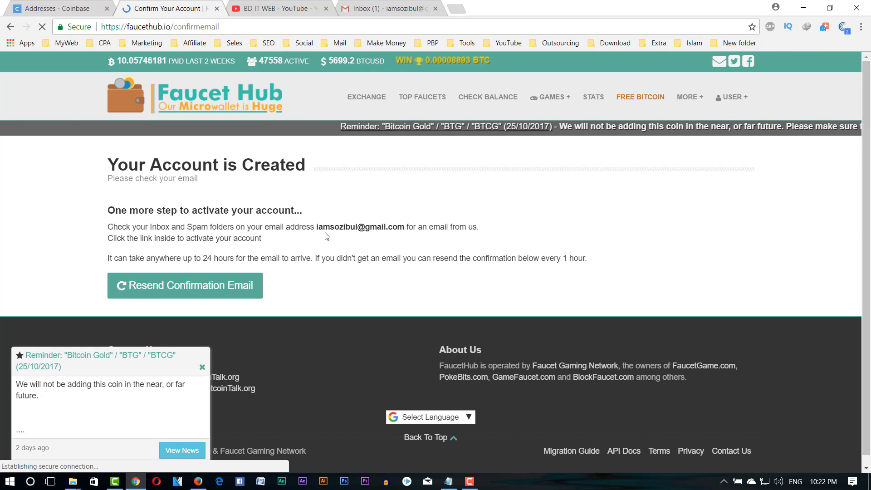
- Open the 'Activate your account' email in Gmail and follow its confirmemail link
click(388, 9)
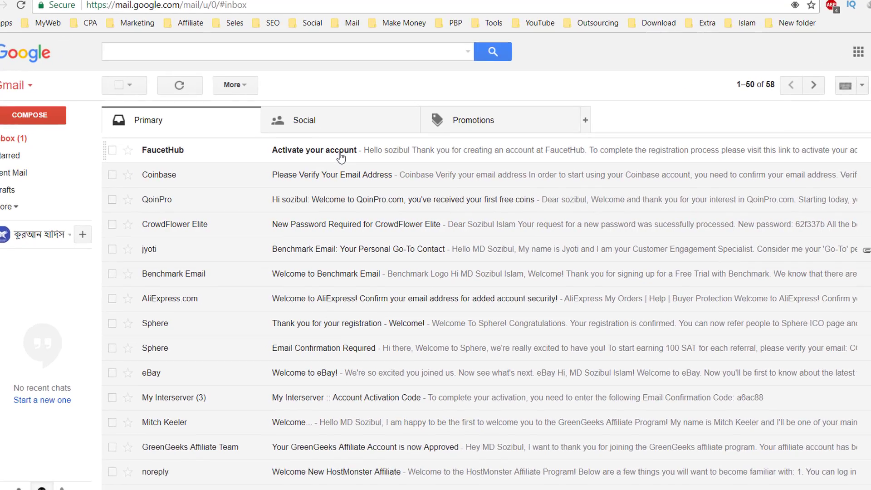
click(330, 164)
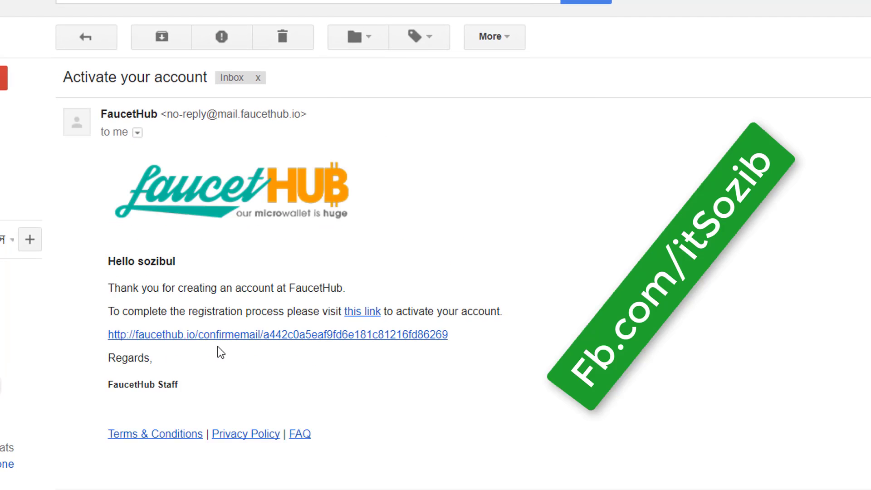
scroll(226, 340, down, 3)
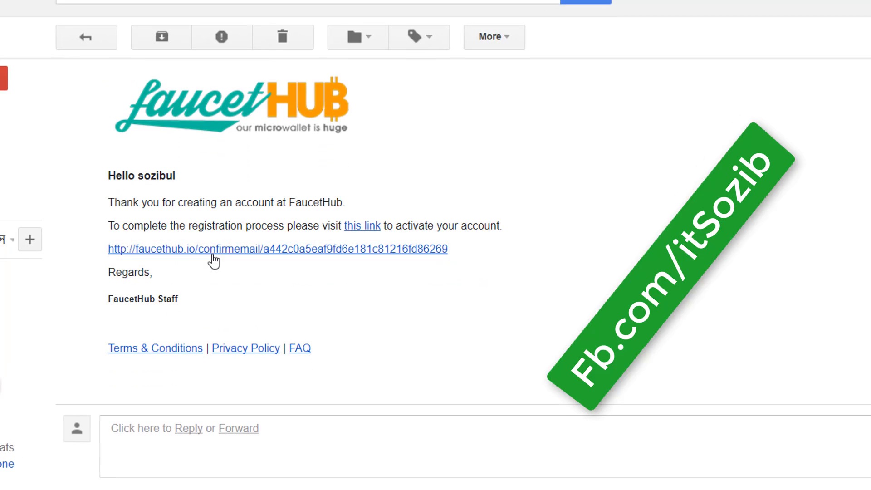
click(214, 258)
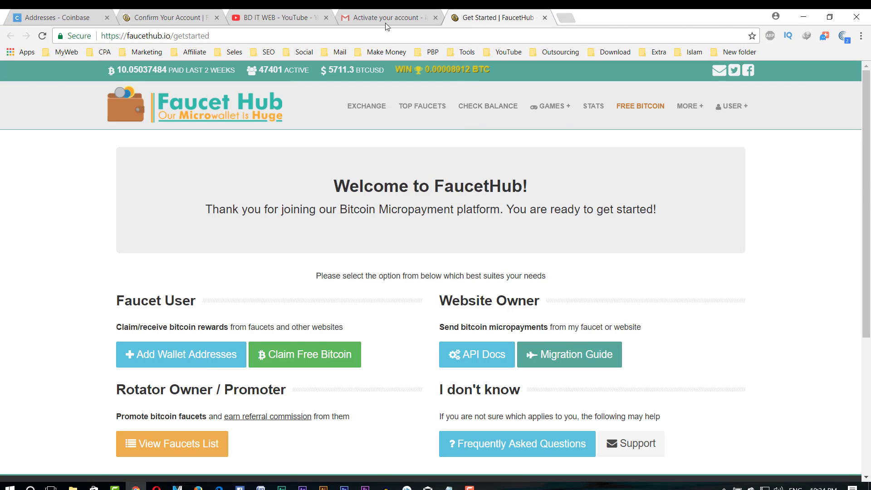
click(385, 21)
- Return to the Get Started | FaucetHub welcome page and drop down the USER + menu
click(475, 14)
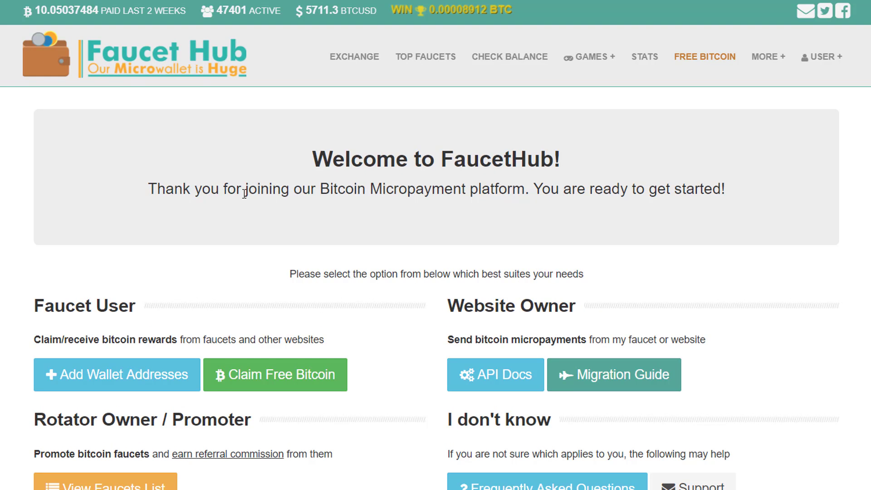
drag(135, 194, 726, 189)
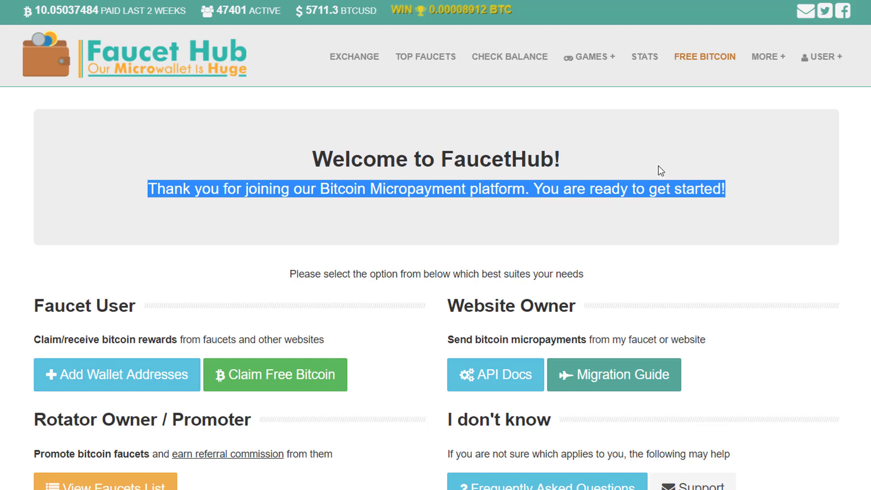
mouse_move(830, 59)
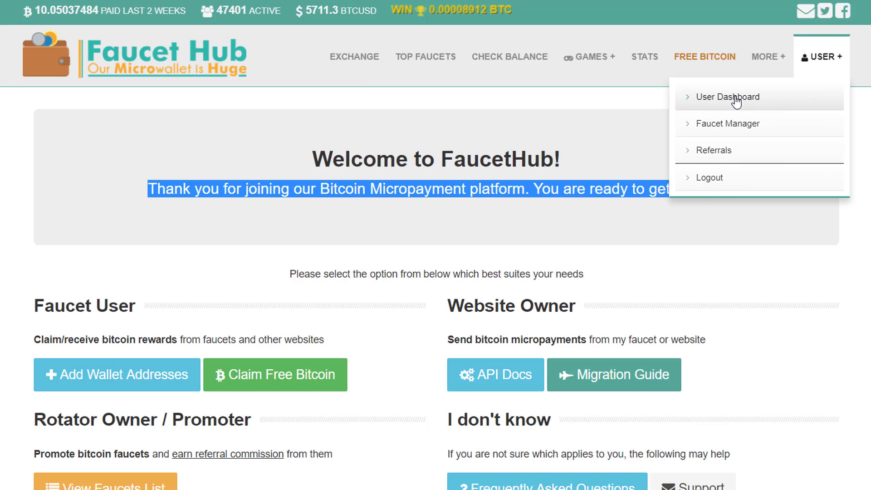
- Open the User Dashboard and review the zero balances across all nine wallets
click(735, 100)
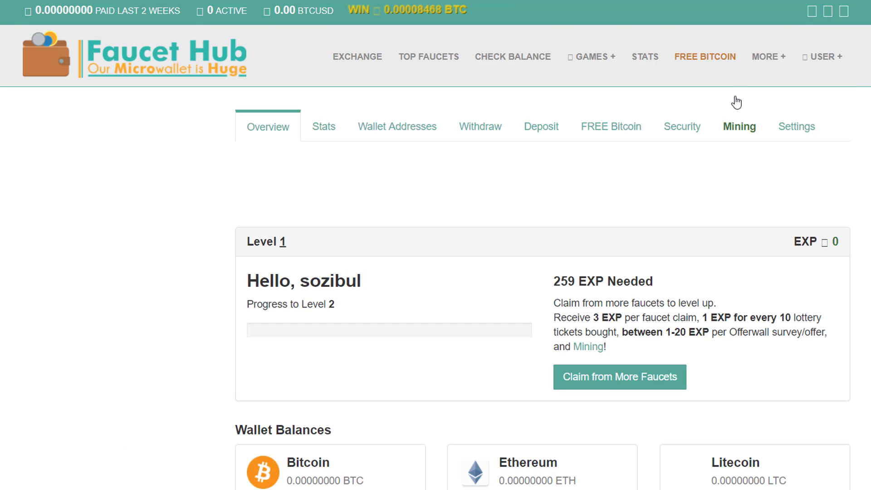
scroll(498, 216, down, 5)
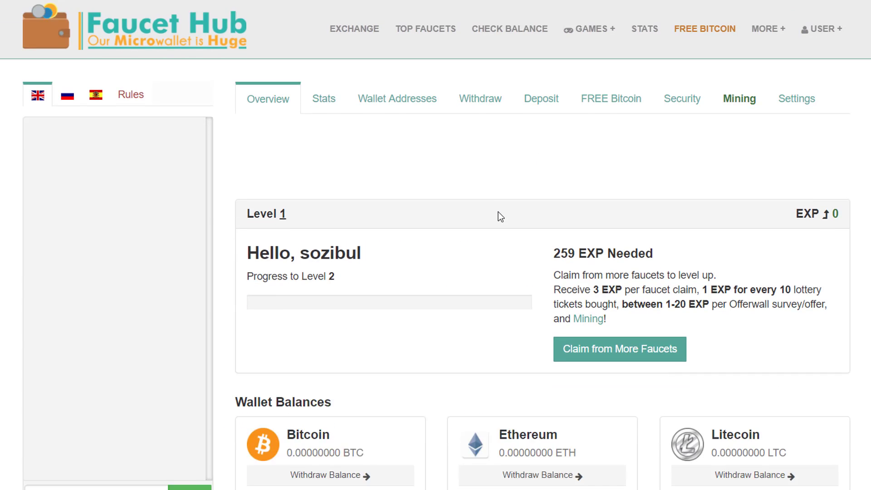
scroll(266, 254, down, 3)
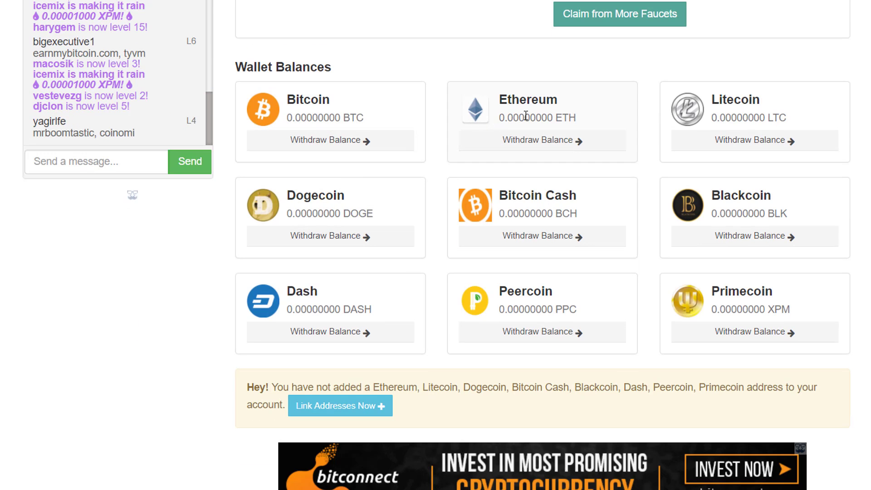
scroll(743, 354, up, 7)
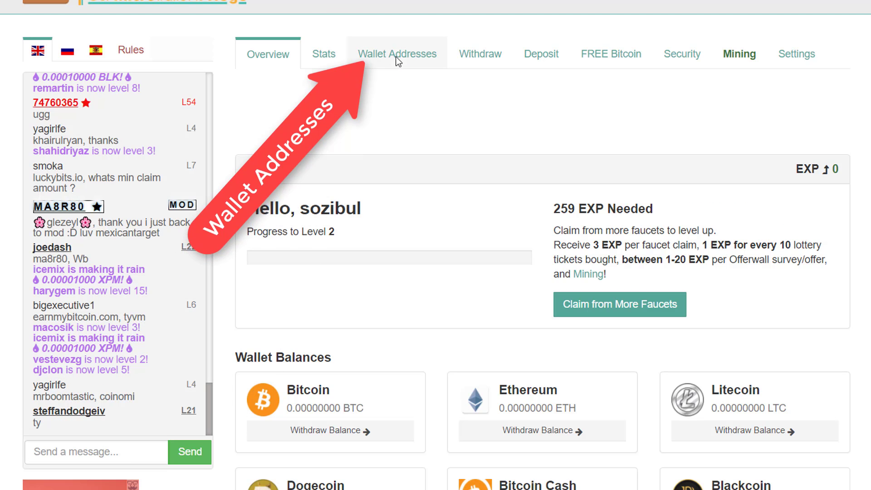
- Check the Wallet Addresses page lists only the newly linked Bitcoin address
click(408, 64)
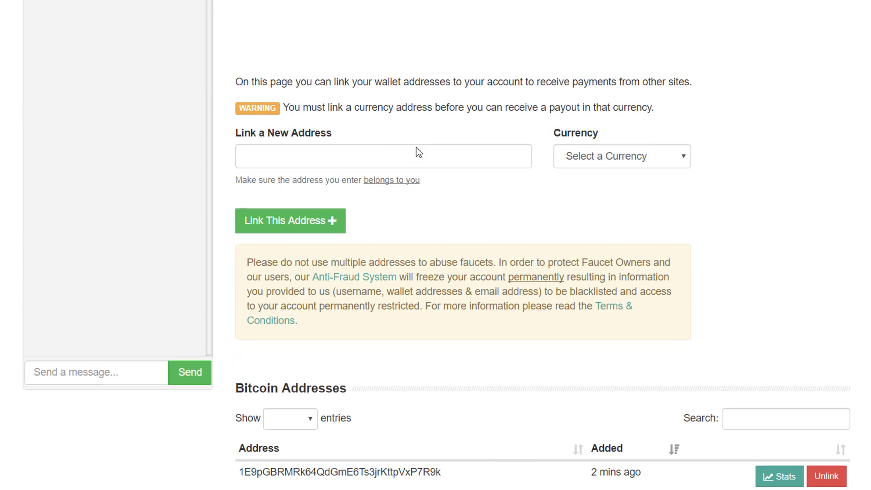
scroll(416, 148, down, 5)
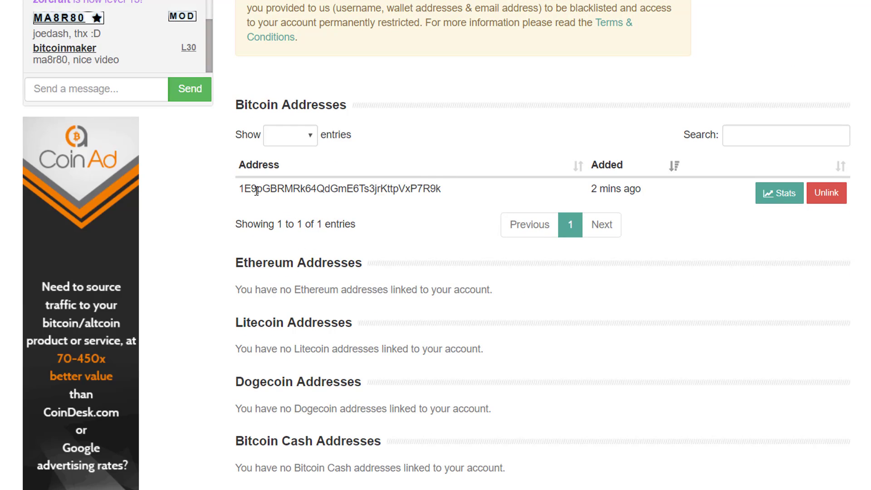
drag(235, 186, 440, 191)
click(428, 193)
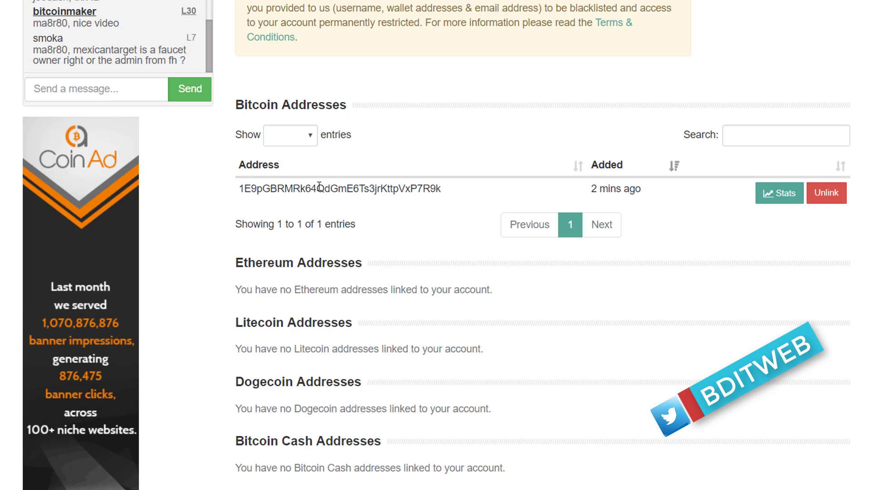
double_click(365, 187)
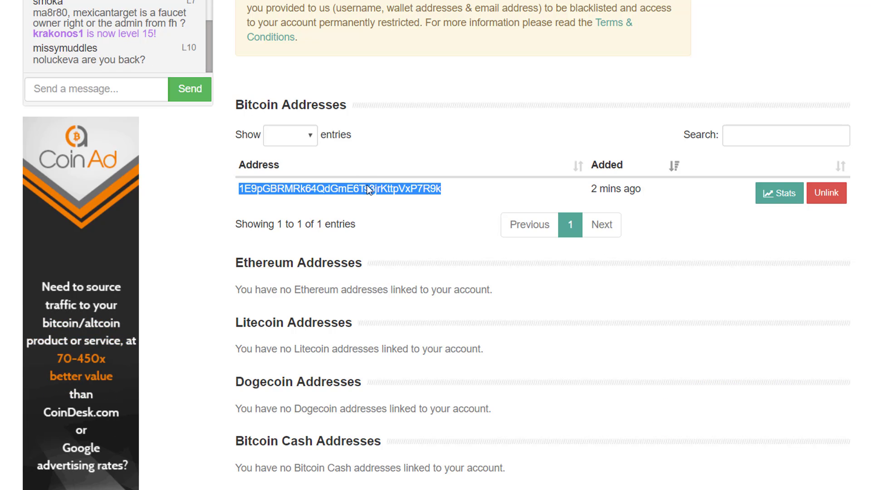
click(373, 188)
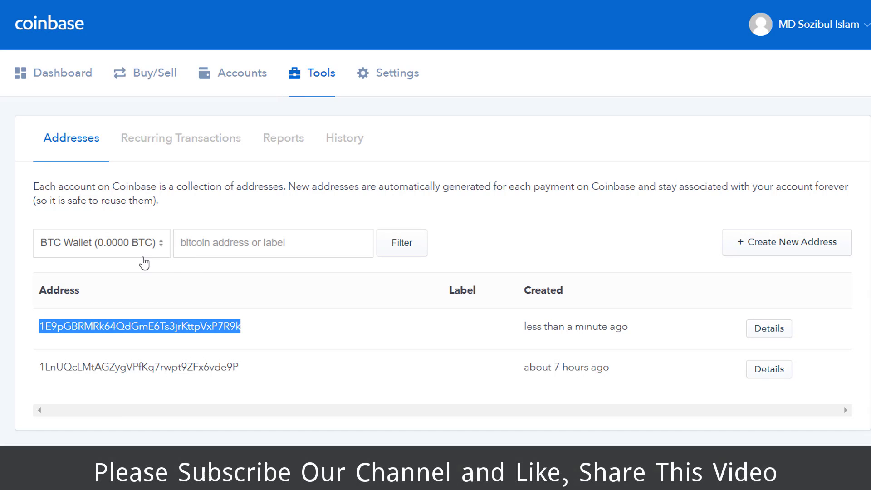
- Copy the newest Bitcoin address from Coinbase's BTC Wallet address list
click(140, 252)
click(100, 264)
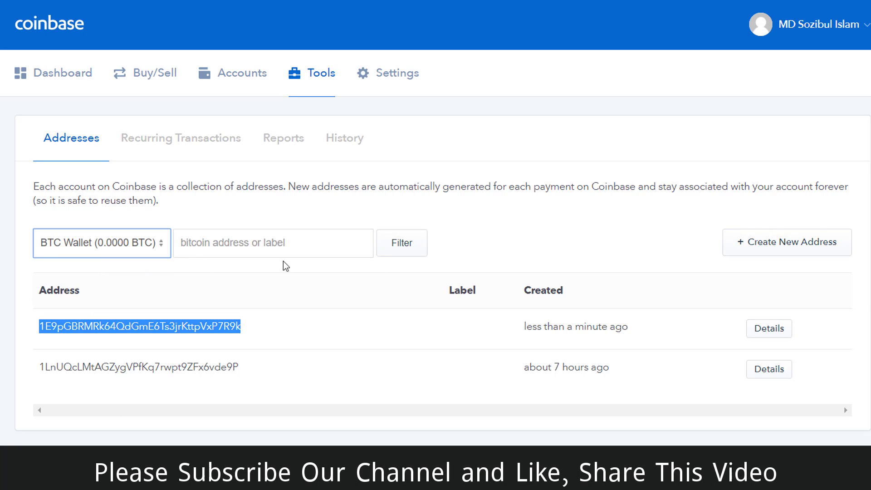
click(787, 242)
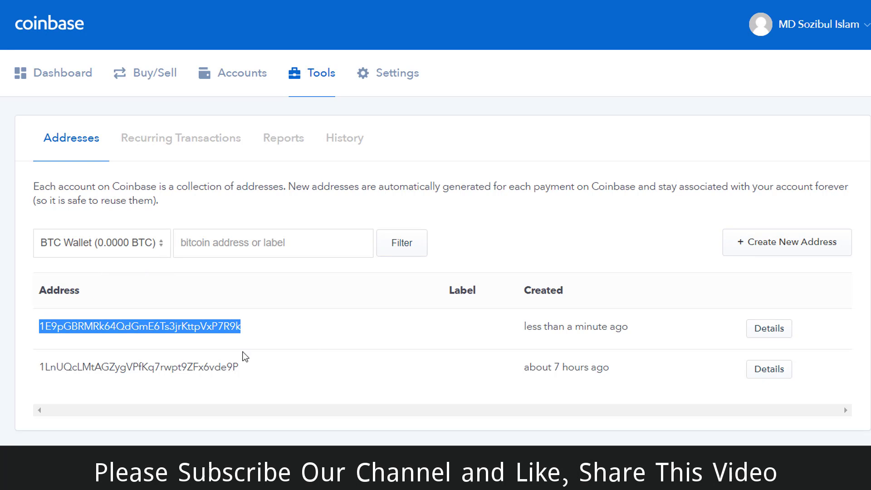
double_click(169, 322)
right_click(168, 321)
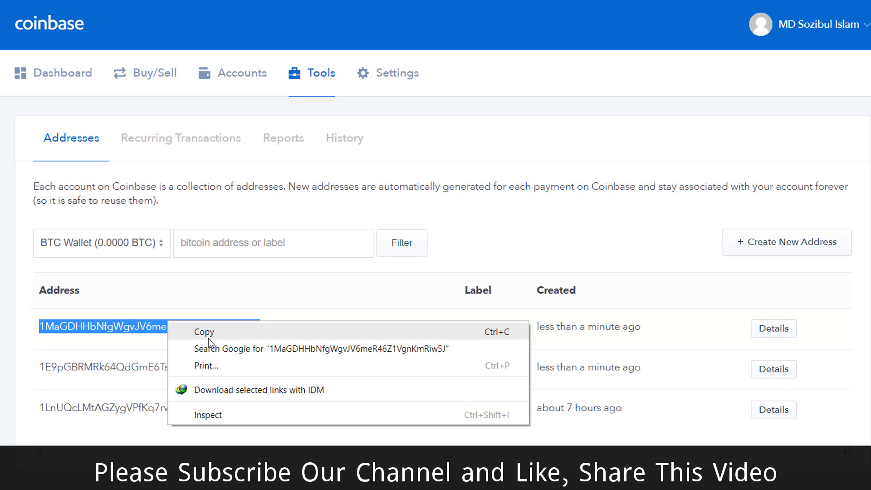
click(204, 332)
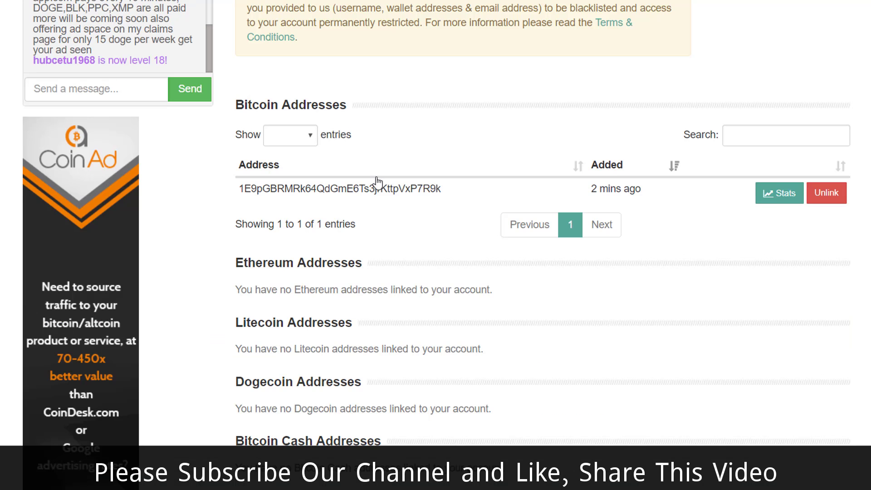
- Paste the address into FaucetHub's Link a New Address, choose Bitcoin, and link it
scroll(317, 112, up, 3)
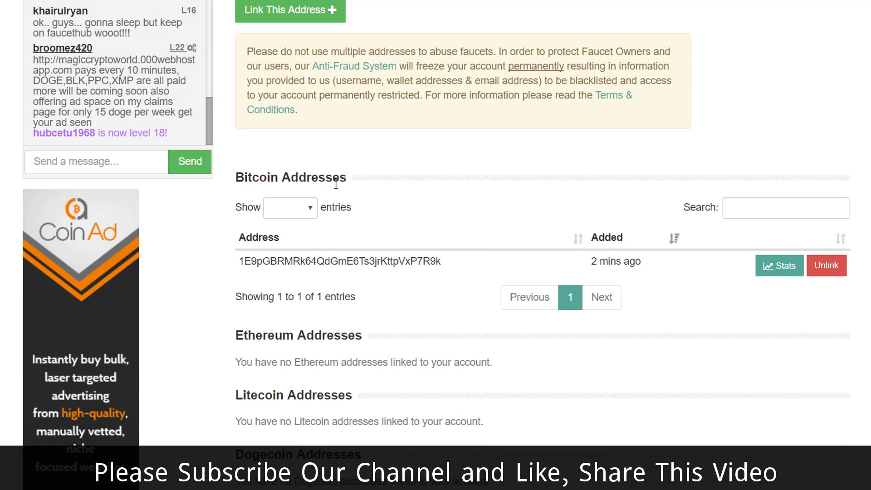
scroll(314, 163, up, 2)
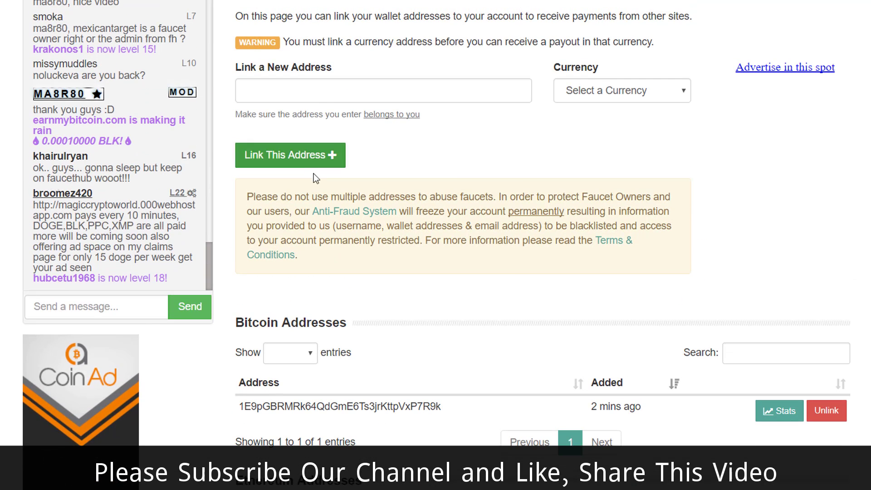
click(325, 96)
right_click(340, 90)
click(403, 180)
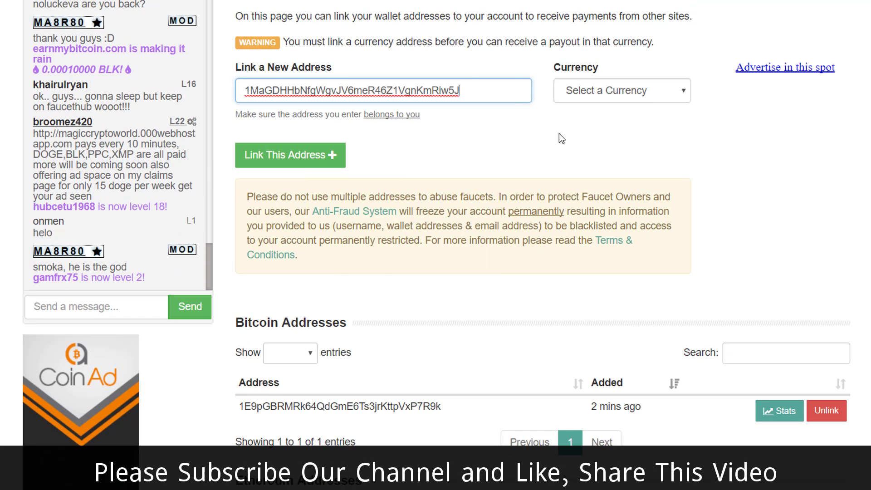
click(650, 94)
click(633, 122)
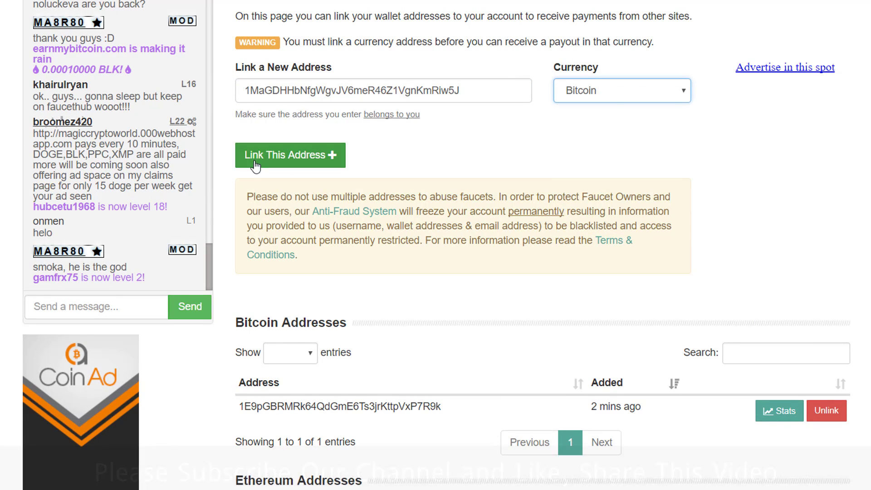
click(290, 162)
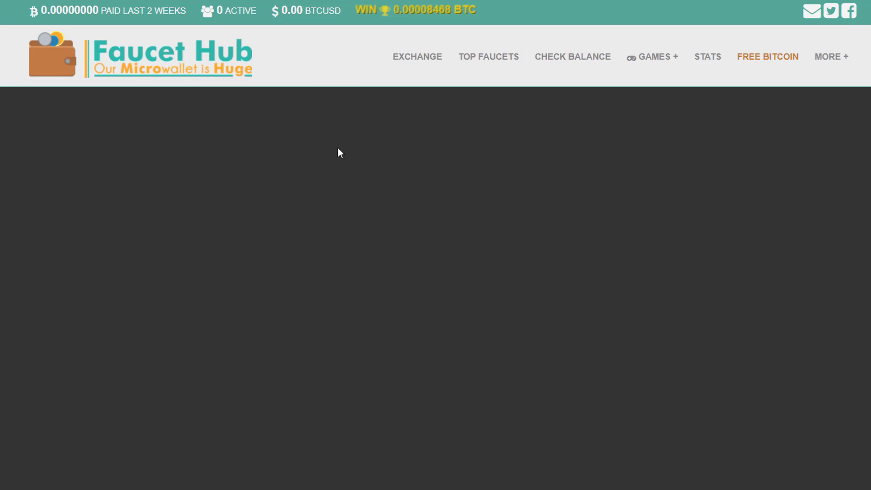
- Review the two Bitcoin address entries and the empty Litecoin and Dogecoin address sections
scroll(365, 202, down, 4)
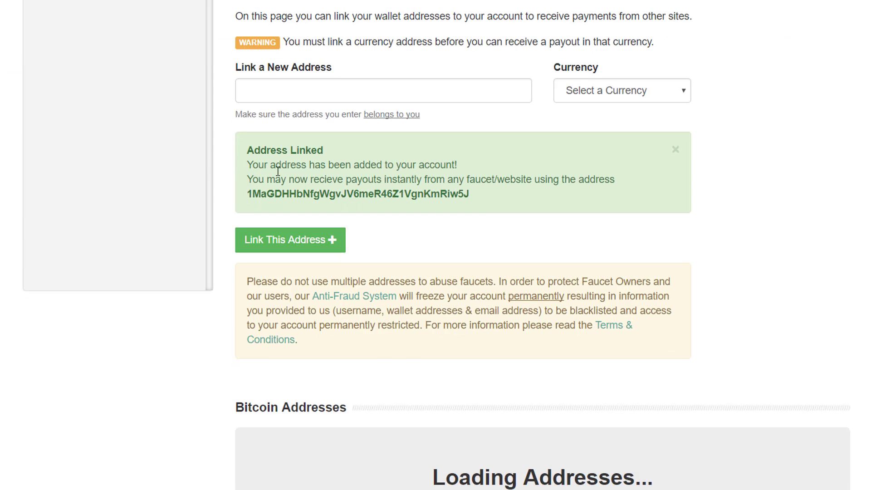
scroll(402, 245, down, 5)
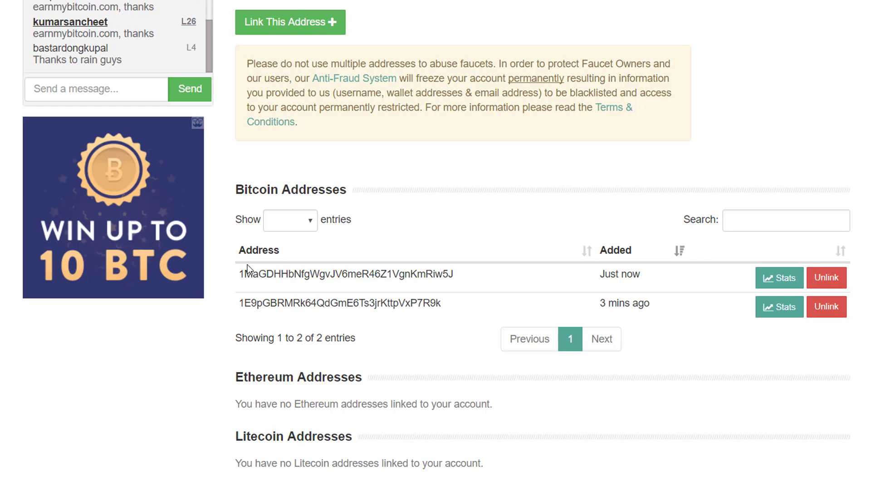
drag(247, 268, 445, 293)
scroll(318, 311, down, 3)
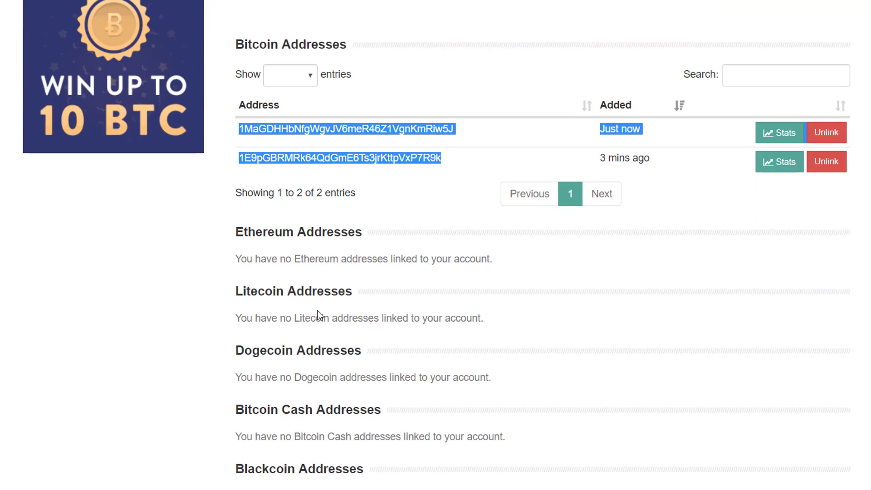
drag(235, 291, 352, 306)
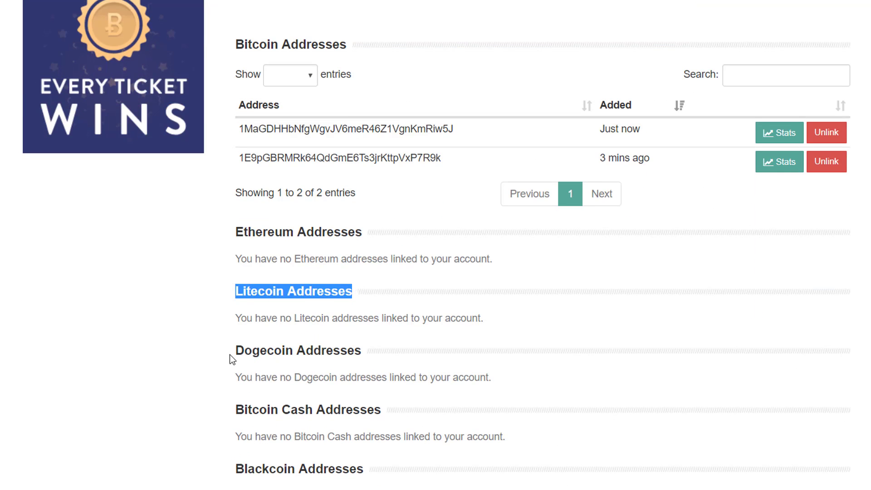
drag(233, 351, 368, 352)
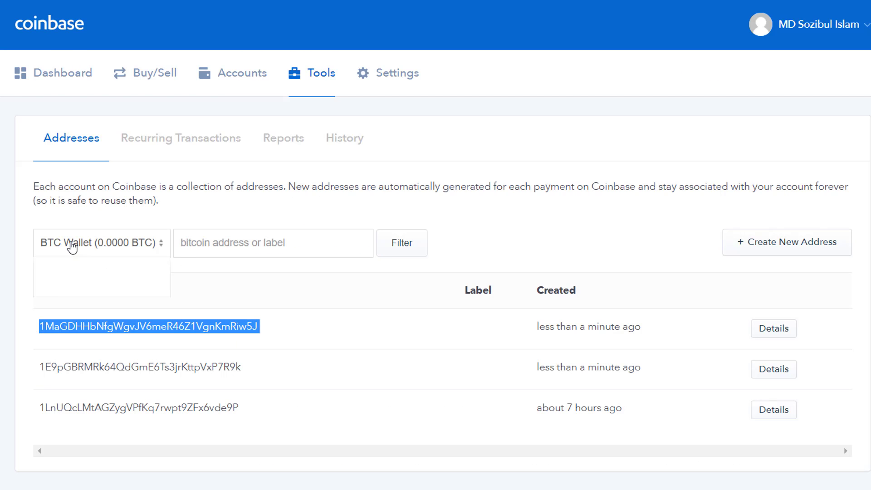
- Show Coinbase's LTC Wallet addresses, confirming it has none yet
click(71, 247)
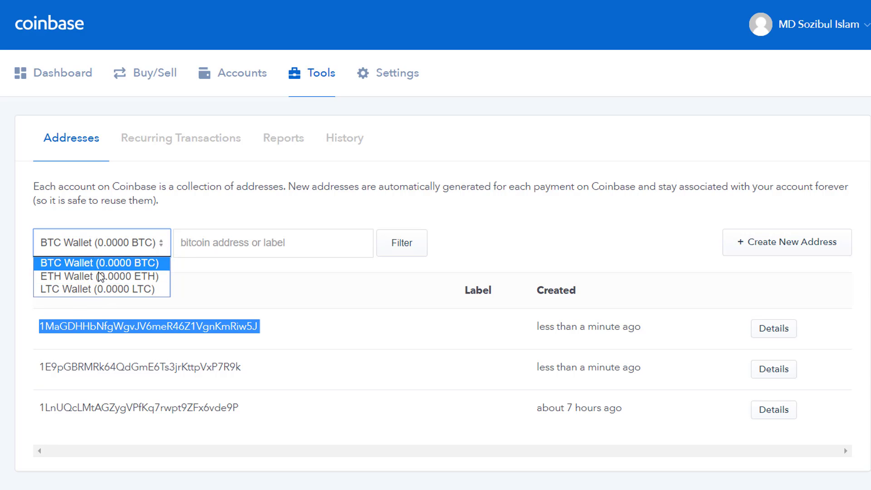
click(89, 290)
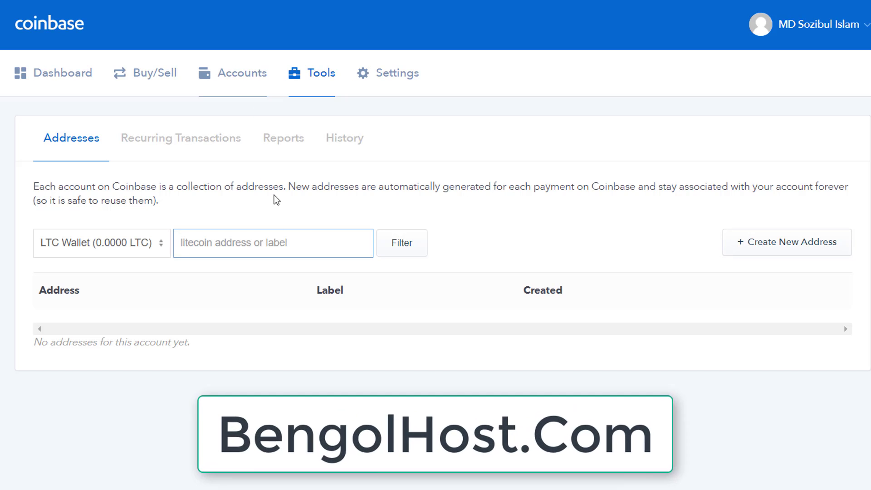
click(119, 247)
click(109, 289)
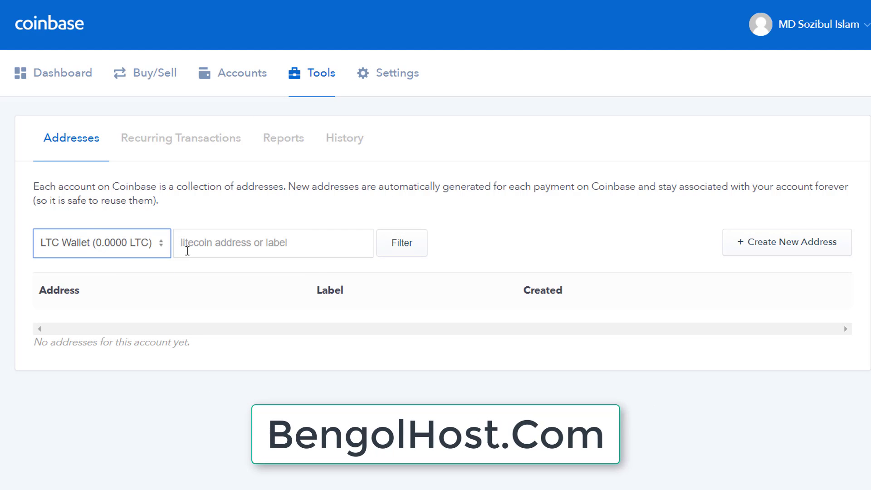
drag(38, 344, 244, 358)
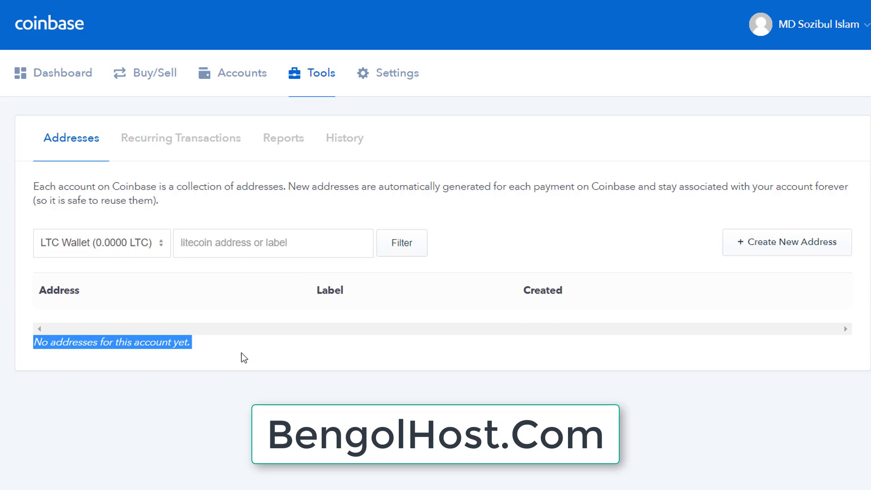
- Create a new Litecoin address in the LTC Wallet and copy it
click(120, 242)
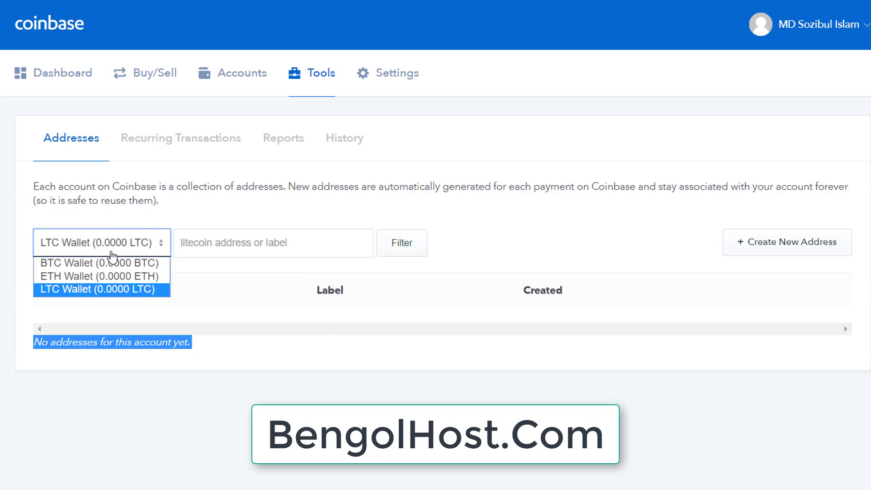
click(104, 290)
click(786, 248)
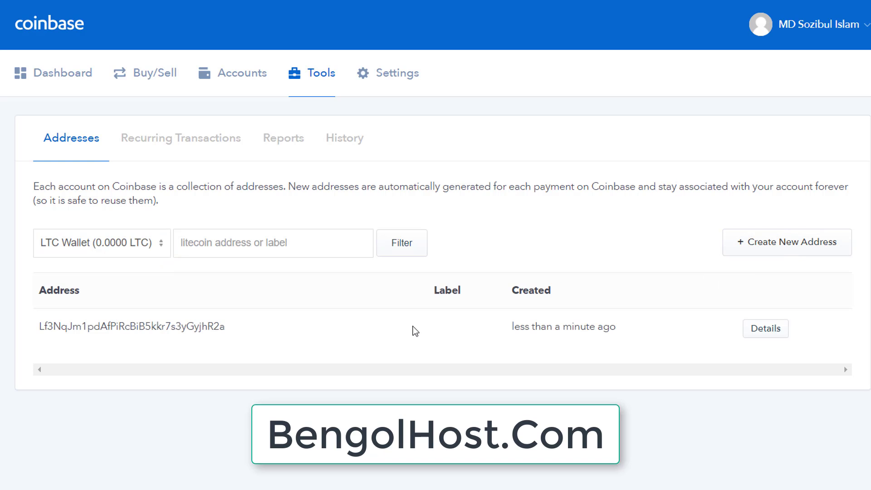
double_click(147, 326)
right_click(152, 327)
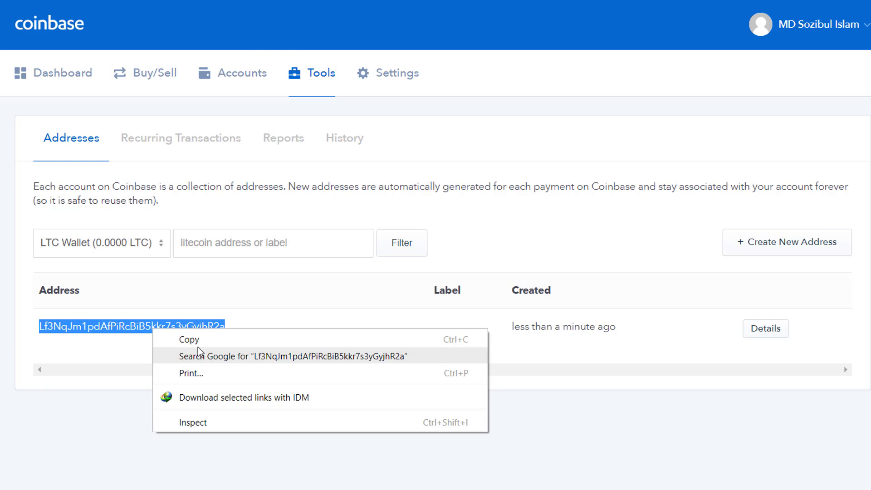
click(191, 339)
key(alt+Tab)
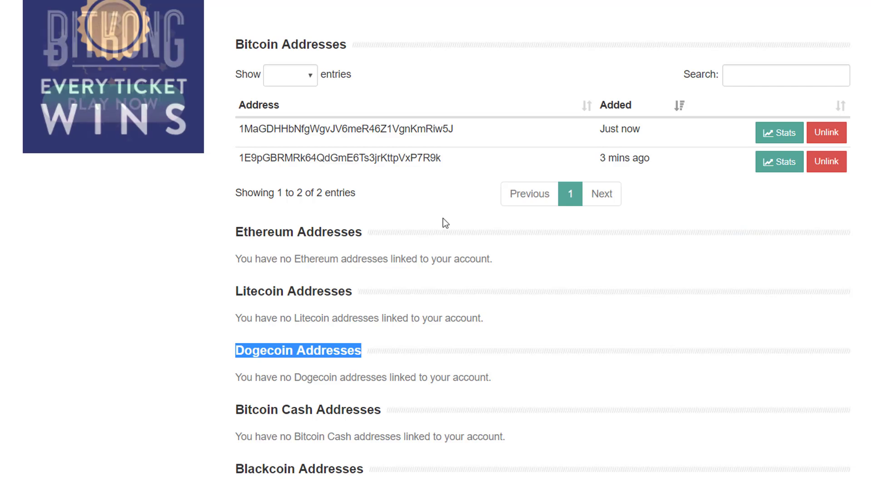
- Paste the copied Litecoin address into Link a New Address, choose Litecoin, and link it
scroll(409, 191, up, 5)
scroll(360, 158, up, 6)
right_click(310, 235)
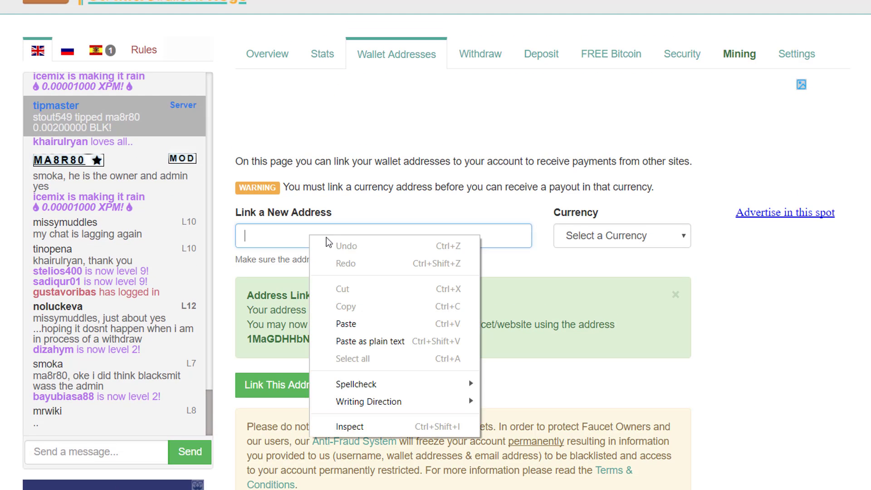
click(372, 322)
click(626, 235)
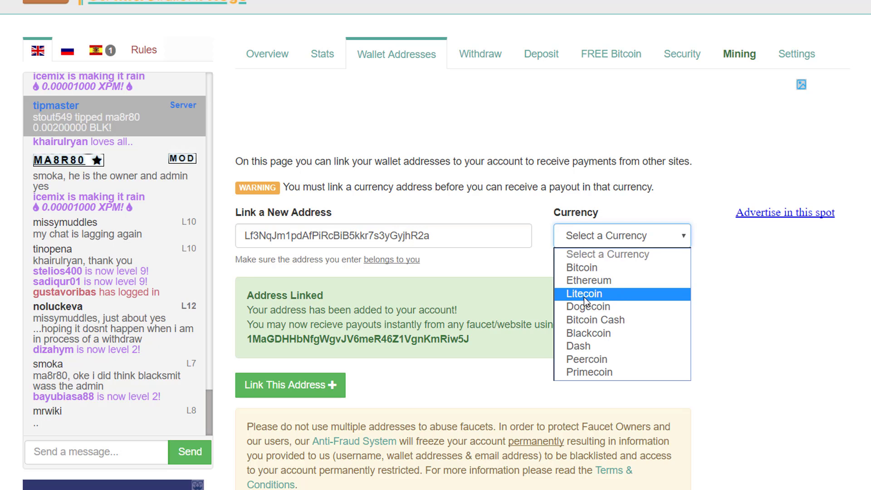
click(601, 296)
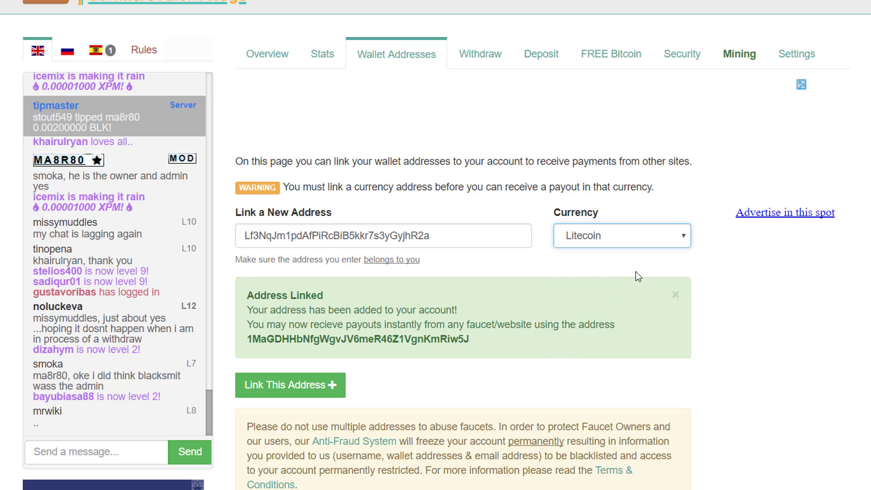
click(287, 390)
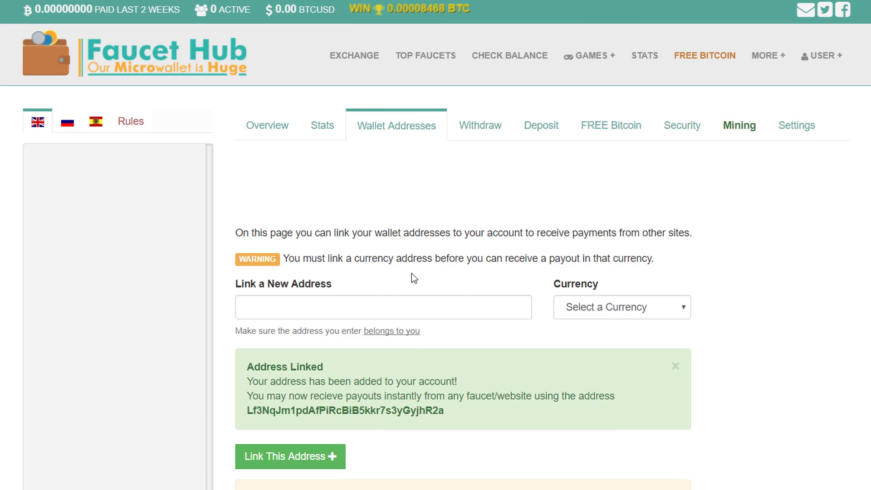
scroll(415, 277, down, 12)
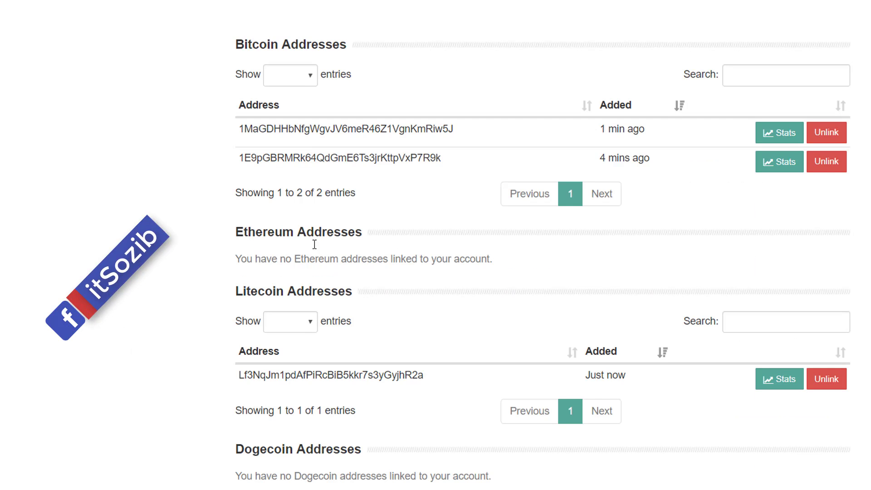
scroll(292, 301, down, 2)
drag(232, 301, 437, 301)
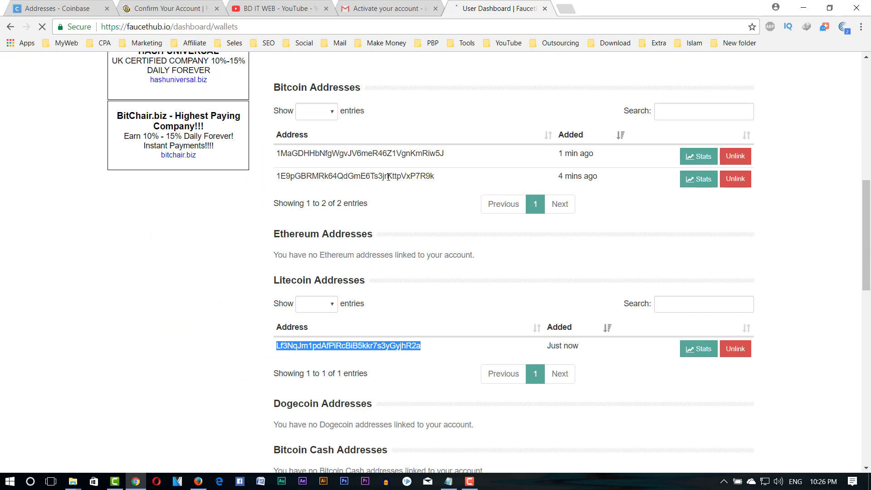
key(ctrl+1)
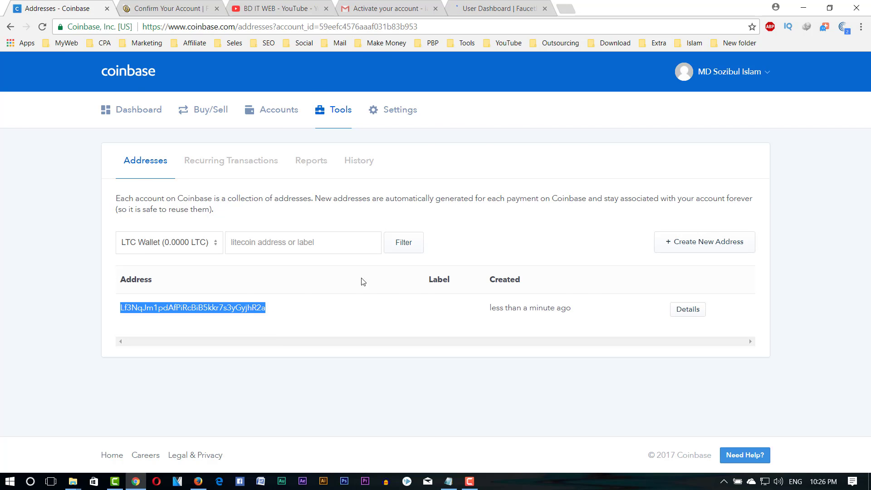
click(485, 10)
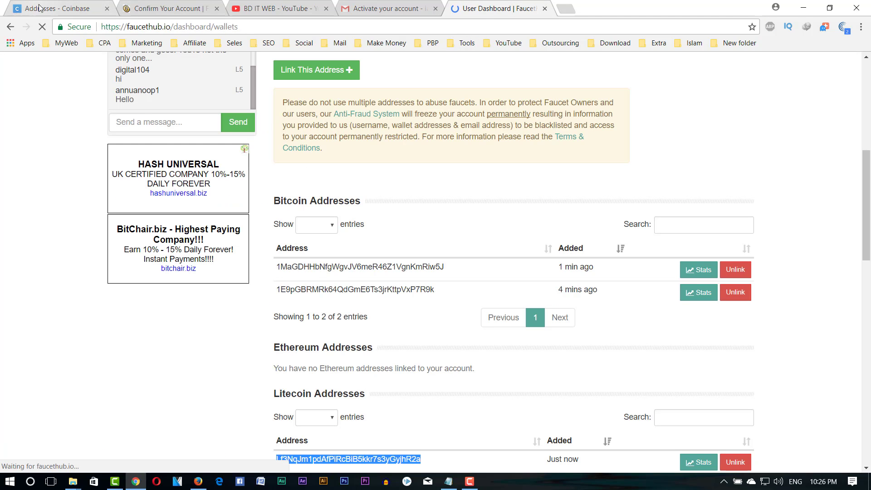
click(56, 9)
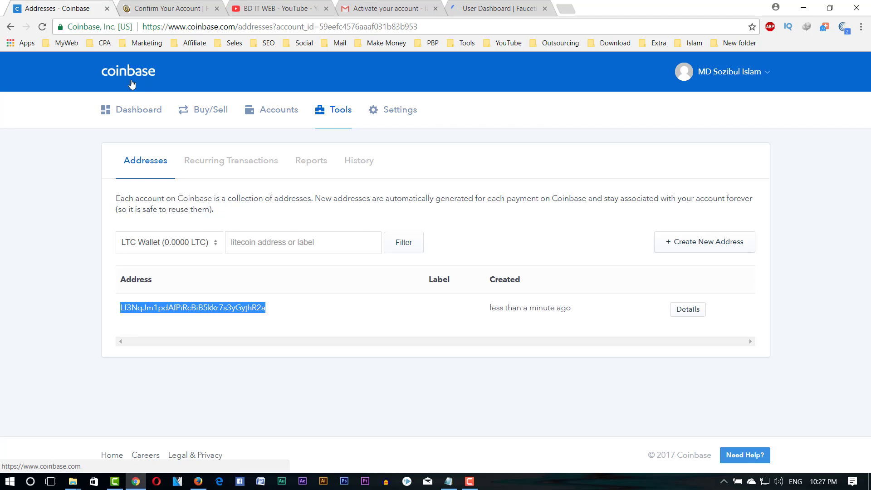
key(ctrl+shift+Tab)
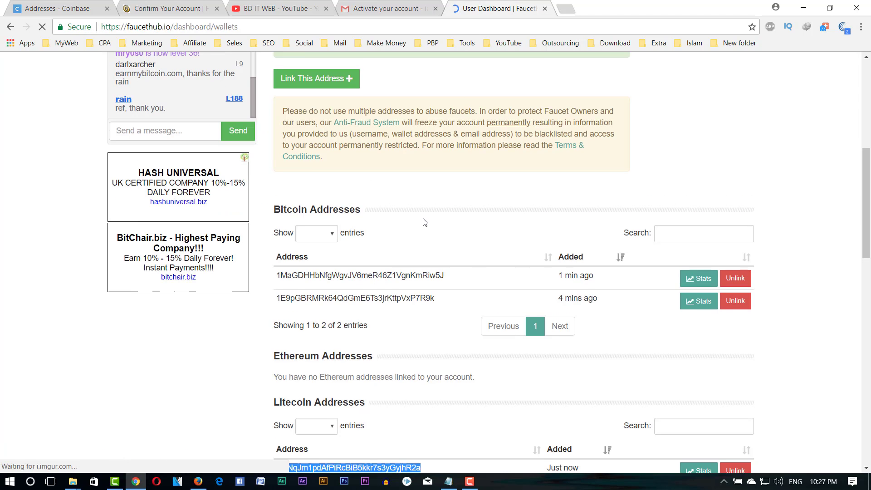
scroll(366, 164, up, 3)
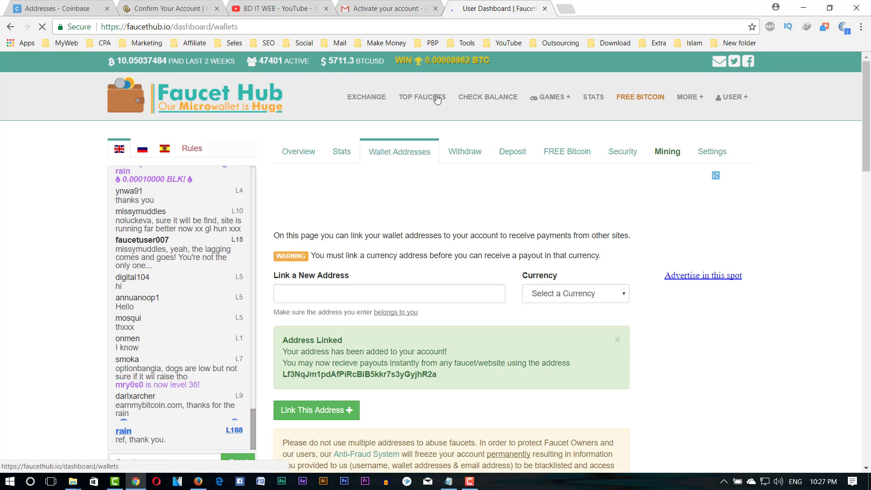
click(297, 151)
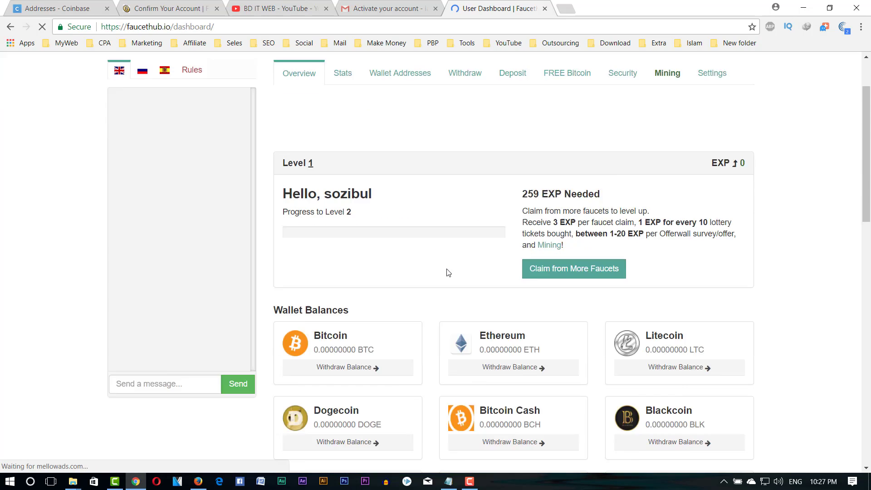
scroll(448, 272, down, 5)
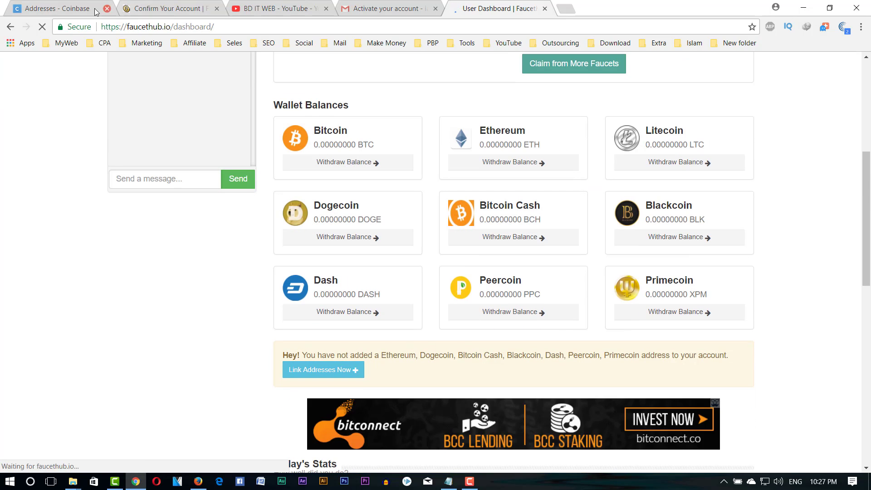
click(78, 15)
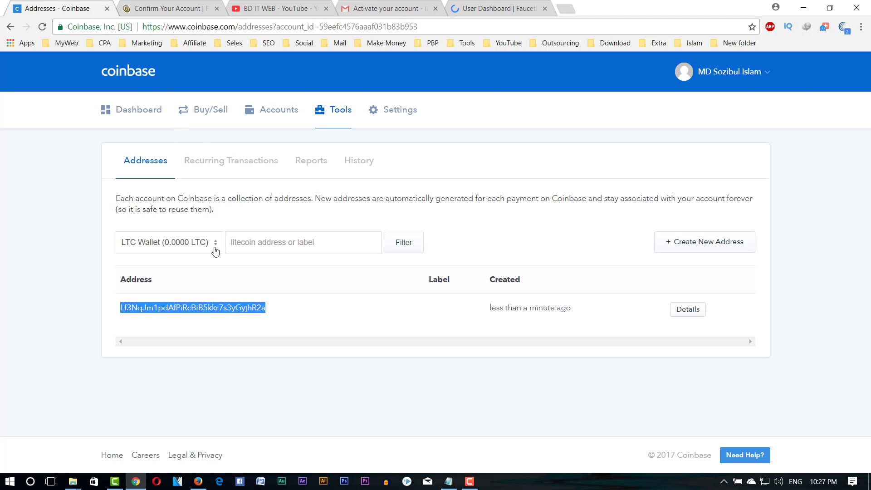
click(495, 8)
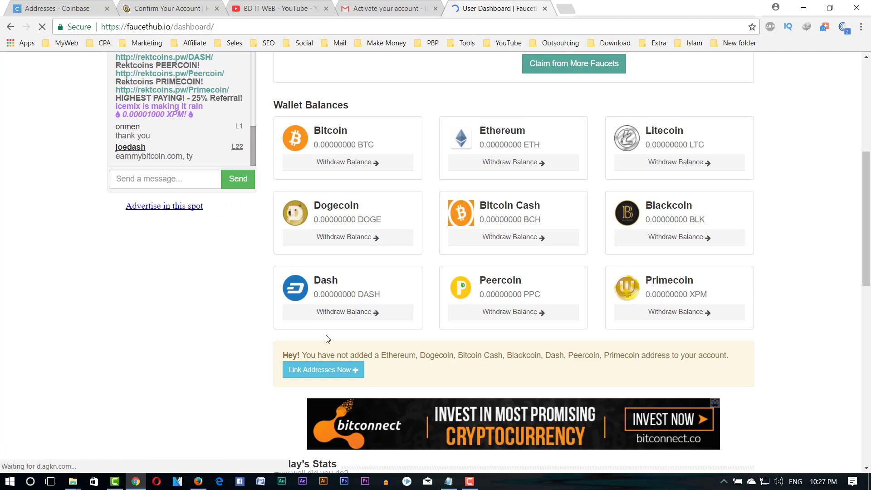
scroll(345, 258, down, 3)
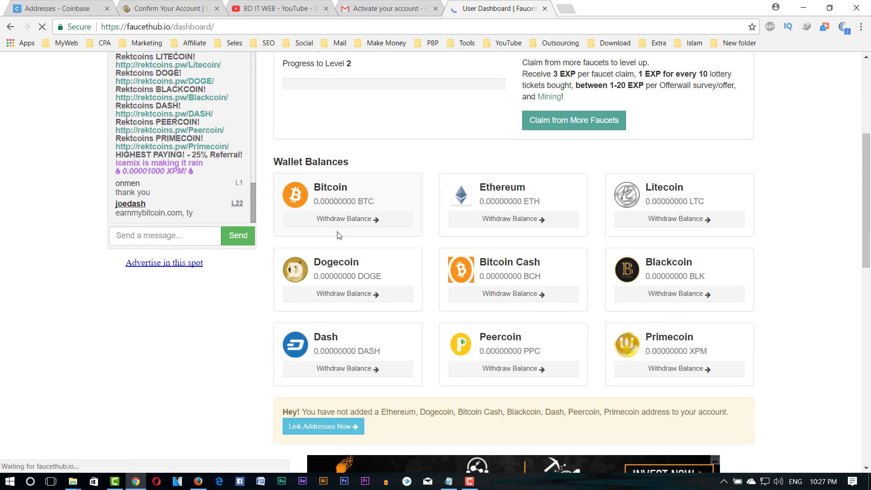
drag(314, 205, 394, 203)
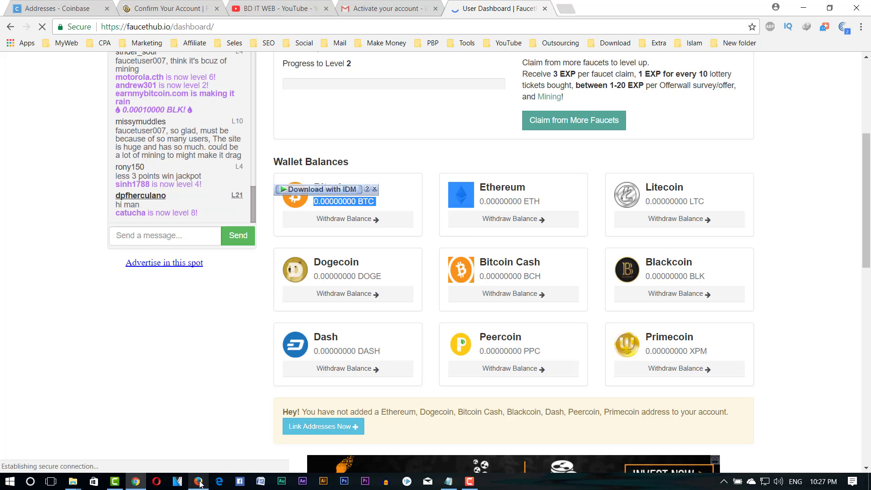
scroll(603, 287, up, 5)
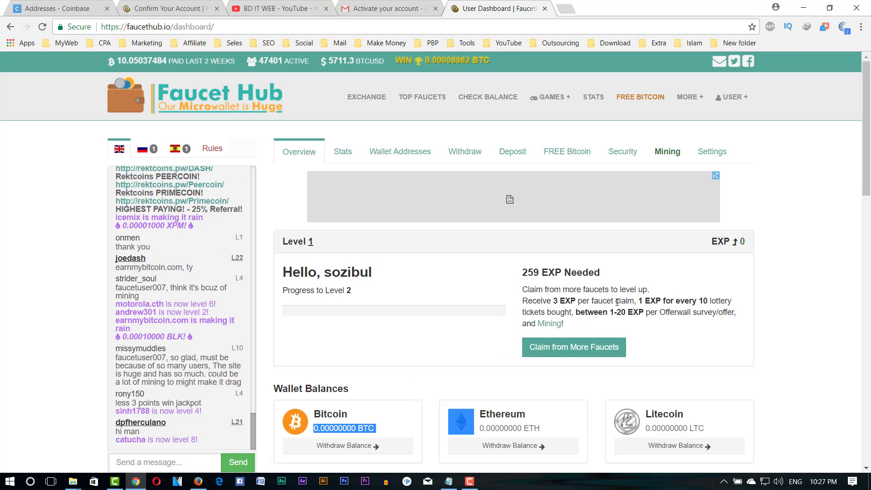
scroll(571, 295, down, 4)
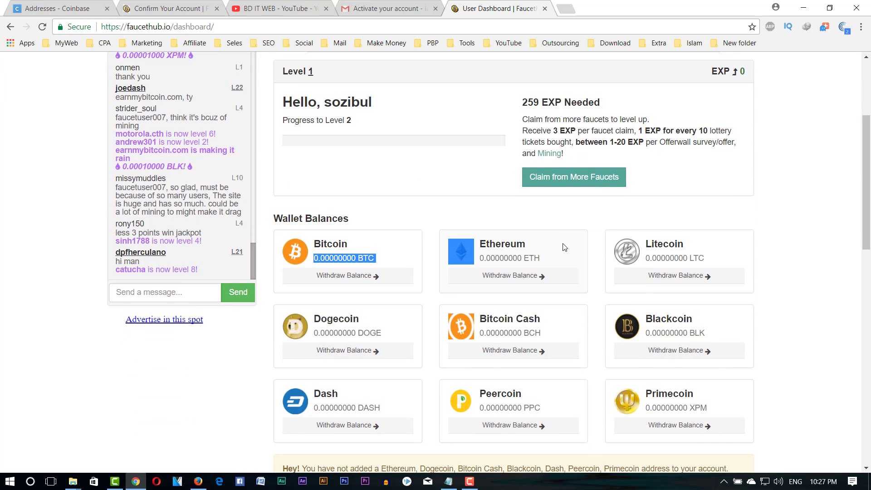
scroll(687, 272, up, 4)
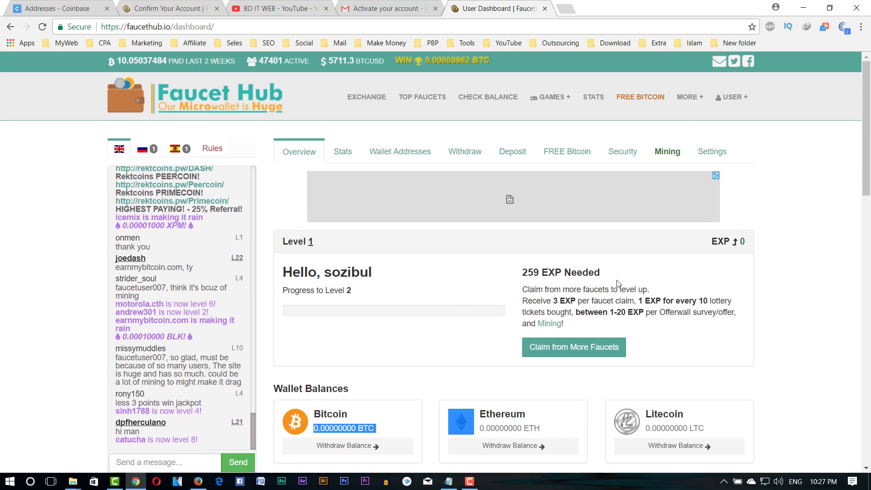
click(416, 158)
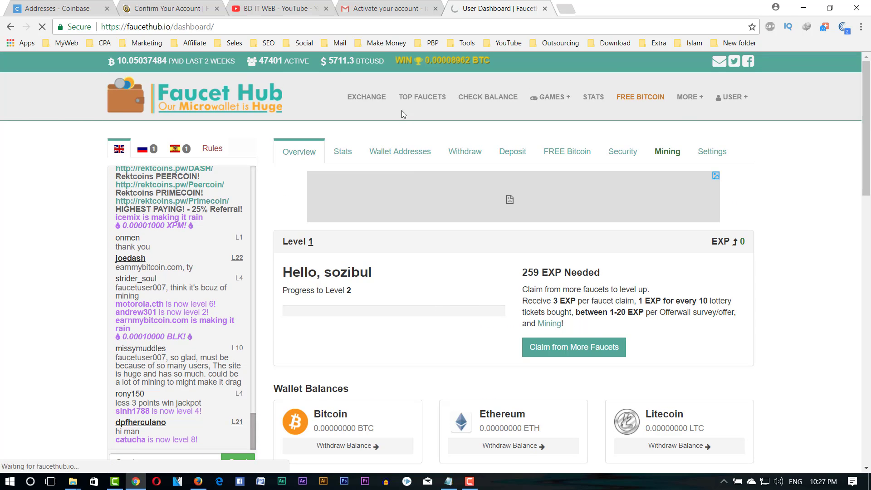
- Scroll the Wallet Addresses page: two Bitcoin addresses, one Litecoin address, Ethereum empty
click(413, 160)
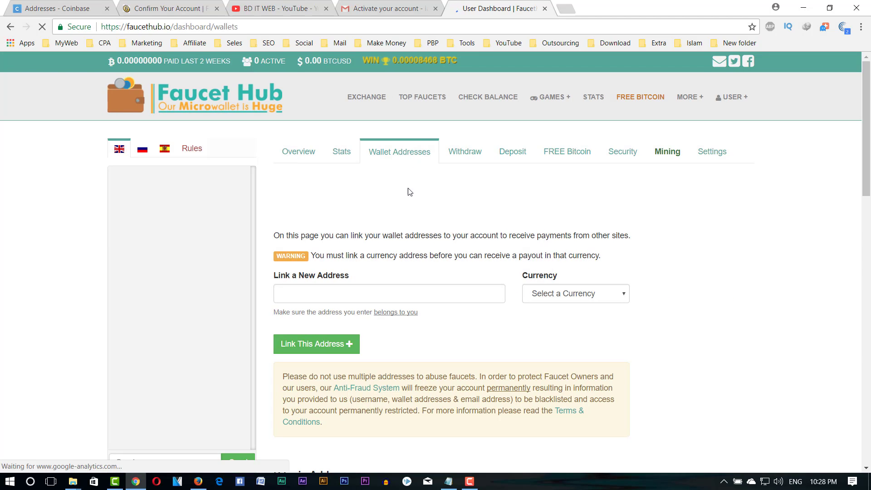
scroll(399, 204, down, 3)
scroll(394, 216, down, 1)
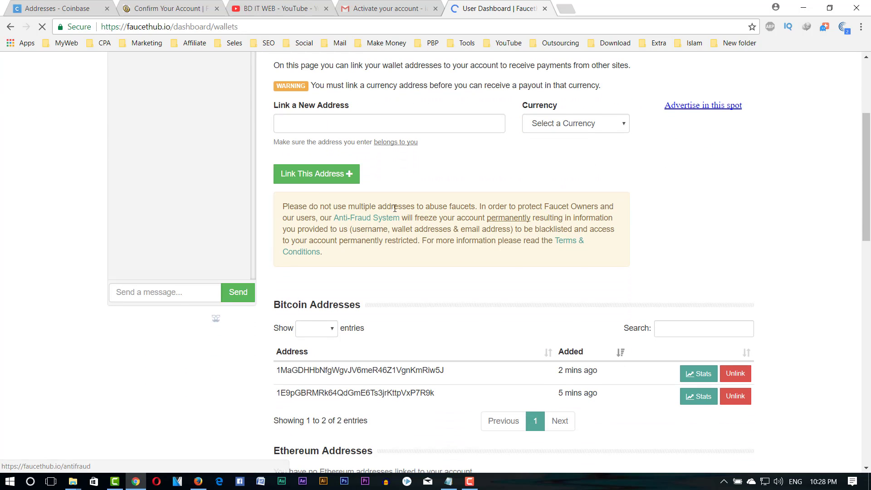
scroll(394, 208, down, 2)
double_click(377, 258)
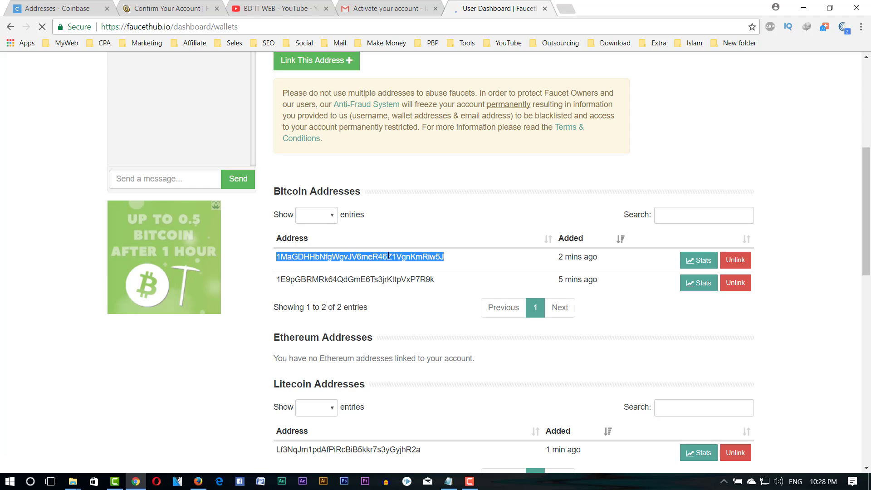
scroll(433, 199, down, 1)
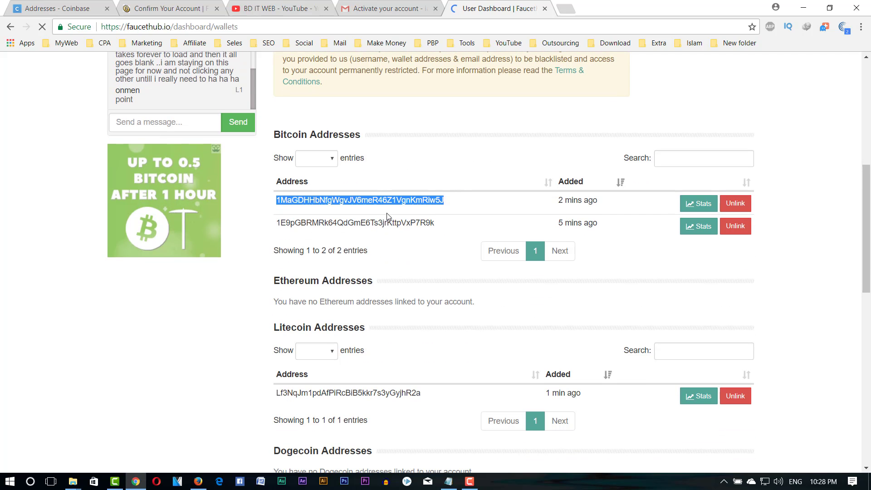
scroll(388, 217, down, 4)
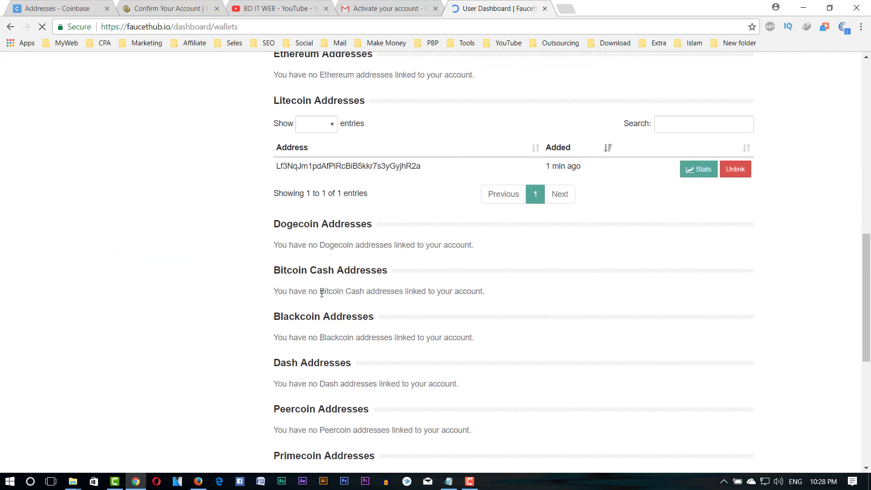
- Bring up the funded account's dashboard and scroll through its wallet balances and today's stats
click(199, 482)
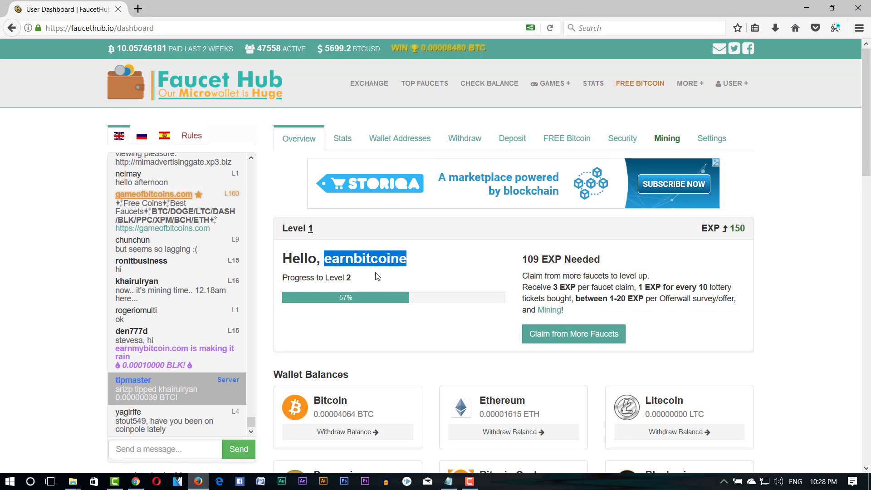
click(437, 228)
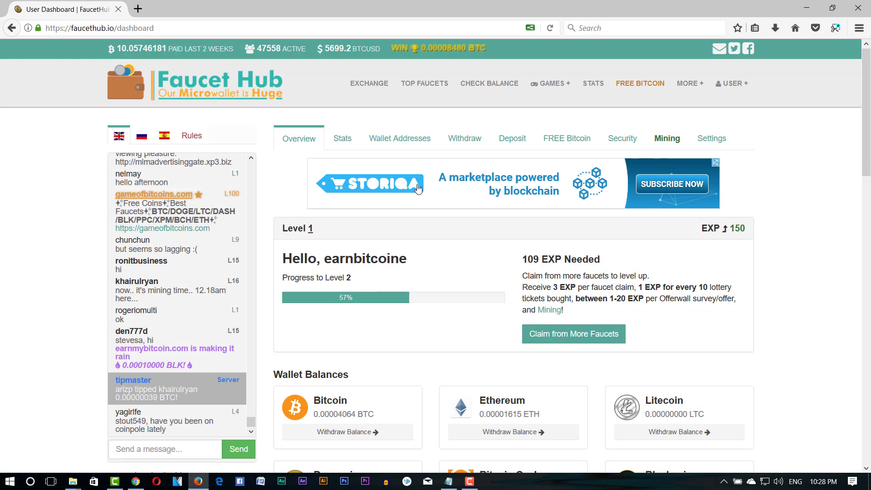
scroll(437, 227, down, 2)
scroll(435, 230, down, 1)
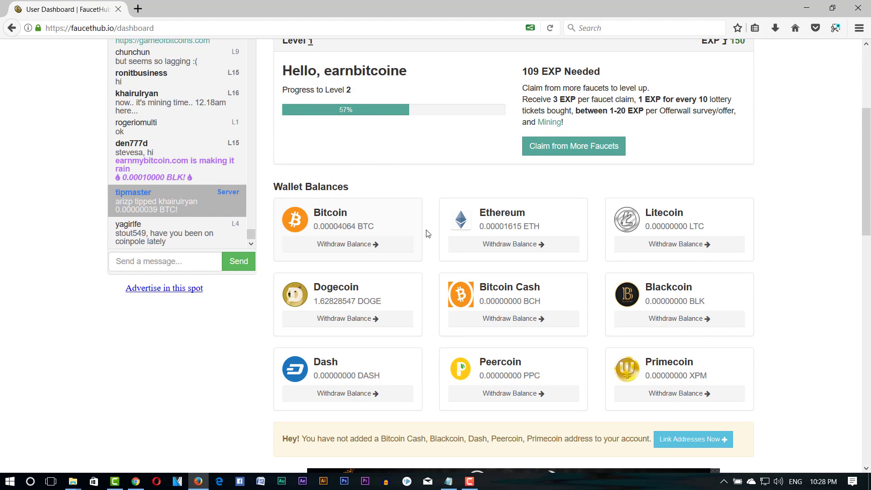
scroll(426, 233, down, 9)
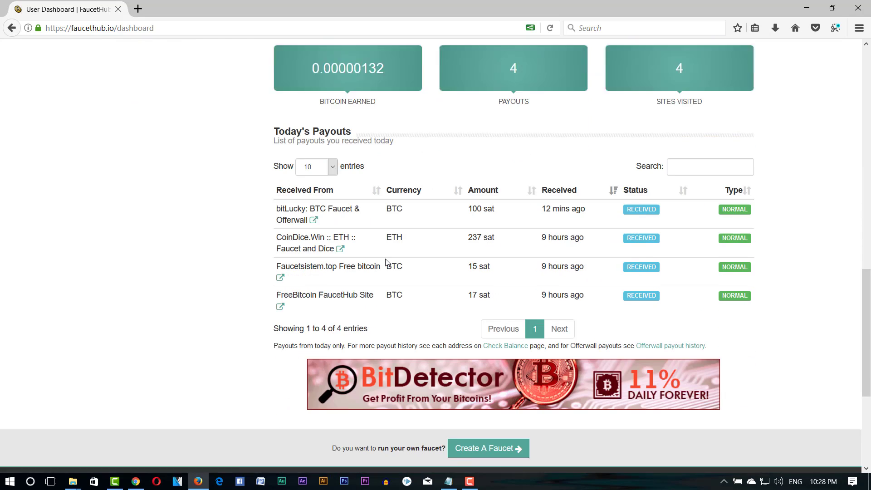
scroll(385, 248, down, 1)
- Review the four entries under Today's Payouts and their received times
scroll(382, 230, up, 1)
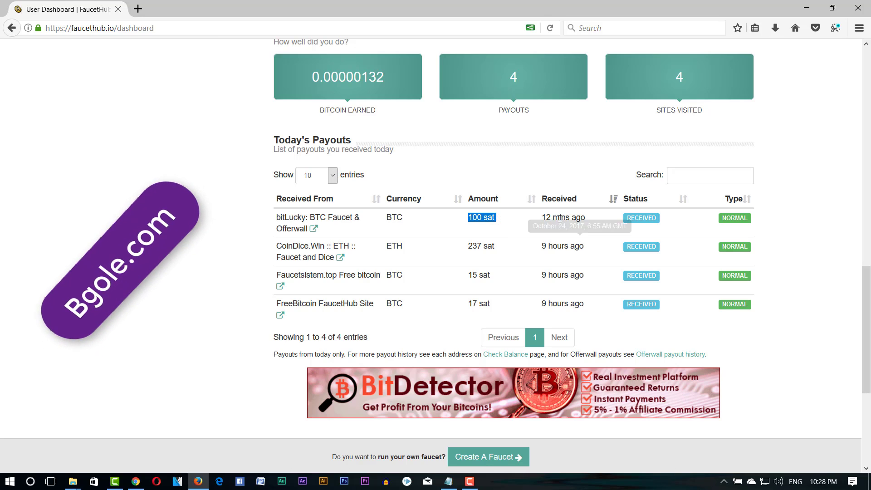
drag(543, 246, 562, 275)
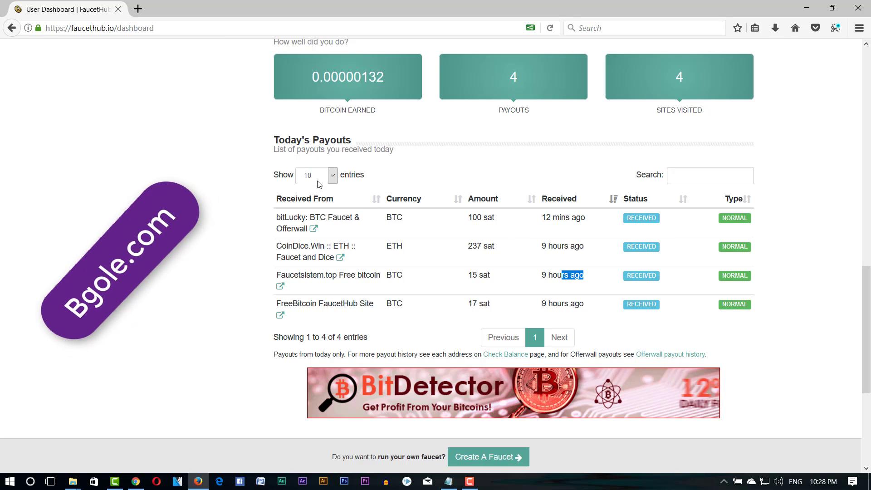
scroll(322, 156, up, 1)
scroll(322, 156, up, 4)
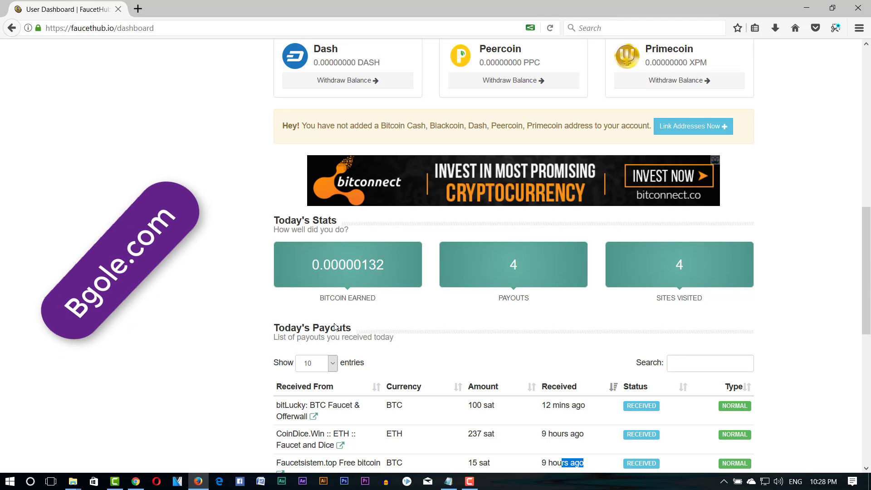
drag(278, 328, 355, 327)
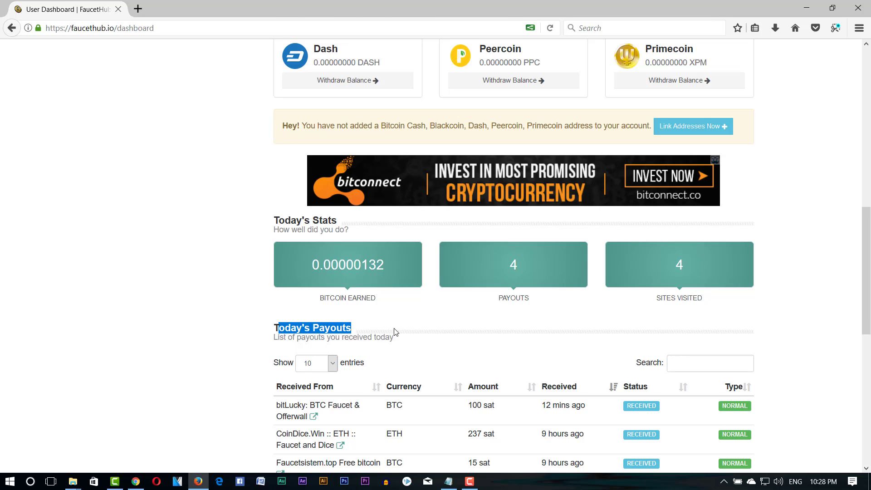
scroll(394, 331, down, 3)
scroll(521, 317, up, 12)
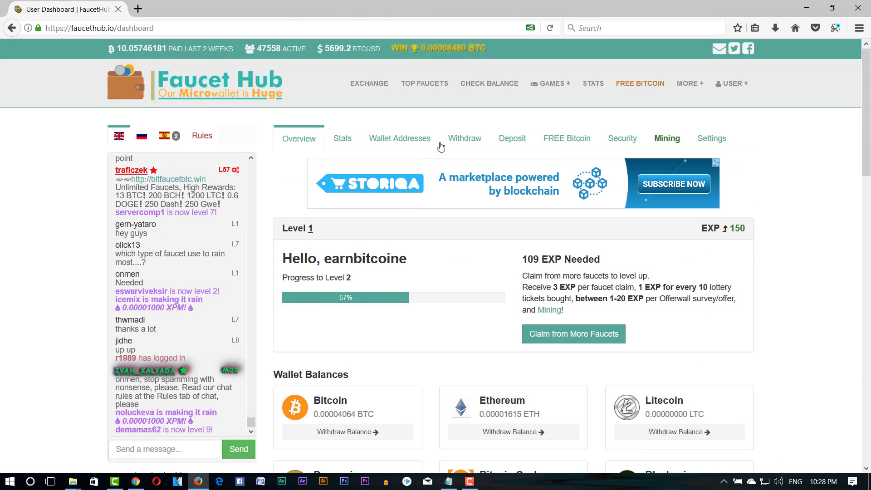
- Show the funded account's linked addresses: one Bitcoin and two Ethereum
click(390, 147)
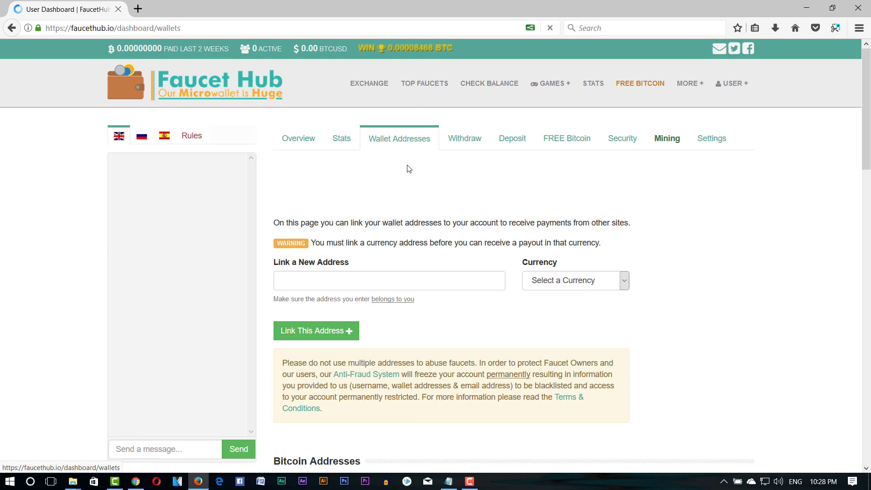
scroll(408, 168, down, 6)
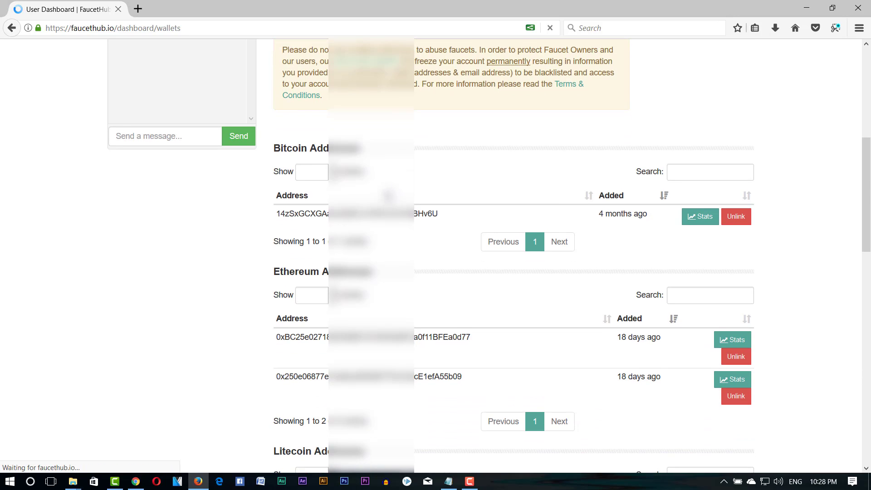
scroll(388, 196, down, 3)
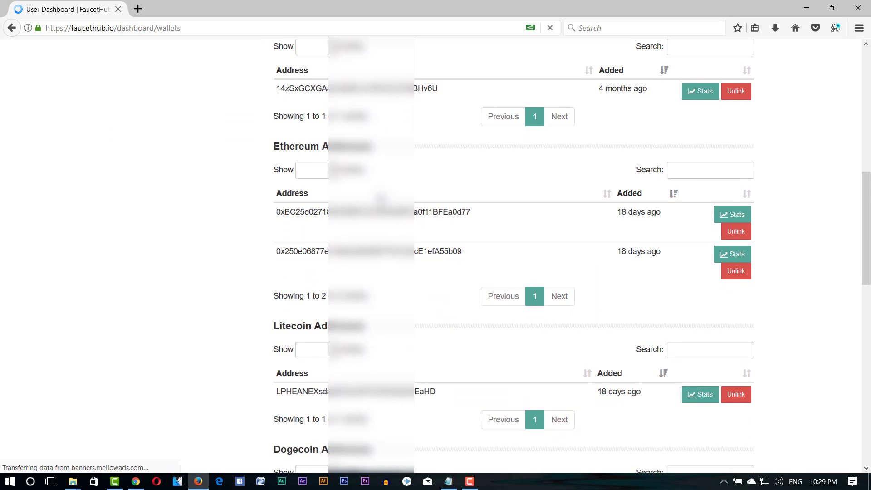